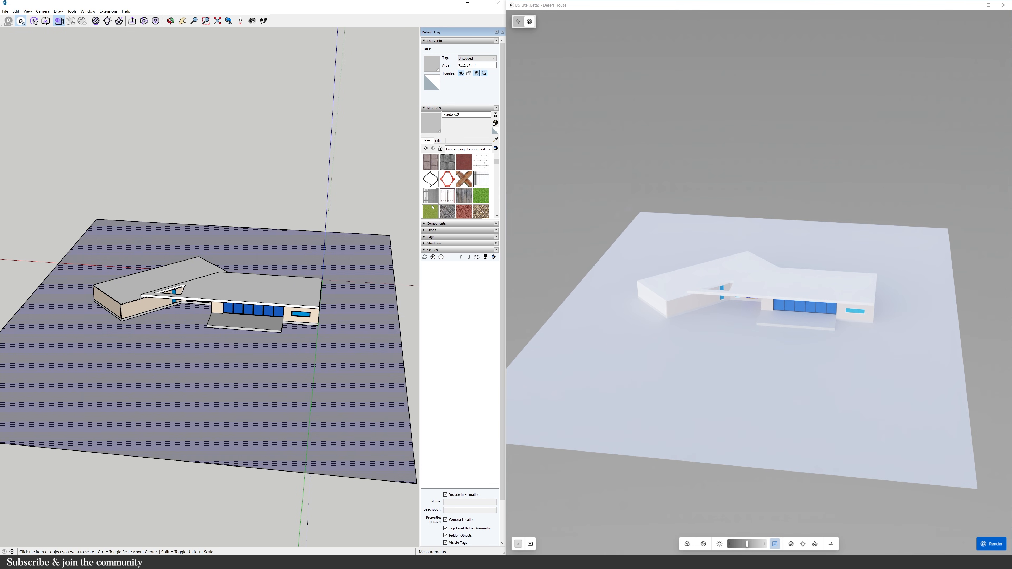
Switch D5 Lite from render mode to AI mode.
click(222, 397)
click(532, 22)
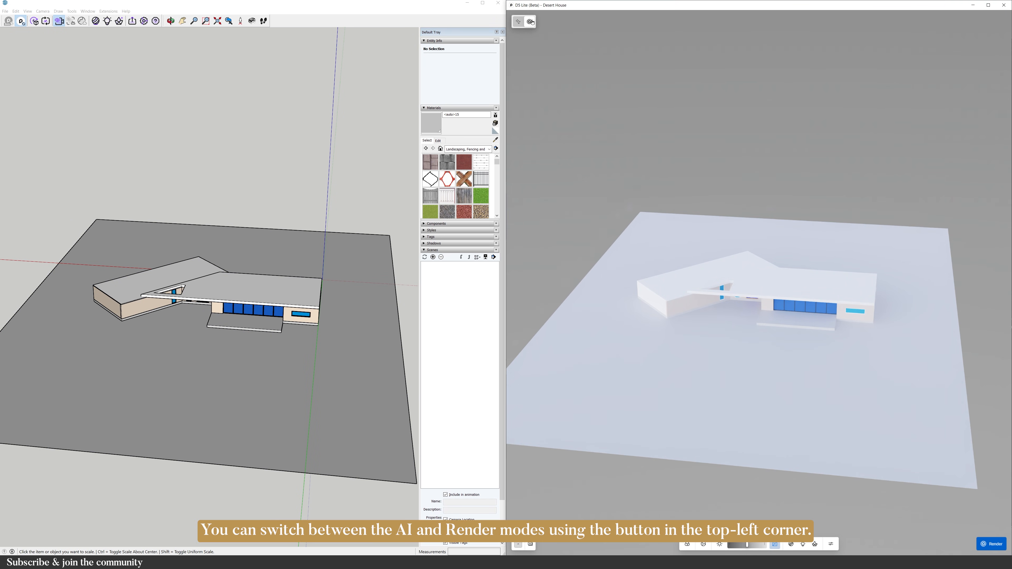
click(518, 23)
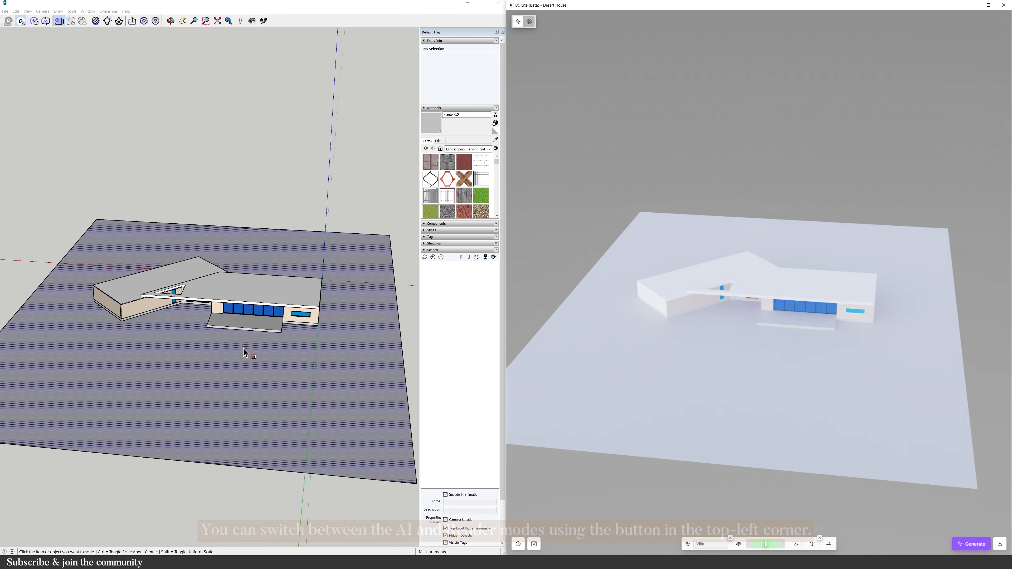
Set up an eye-level camera view facing the house entrance and save it as a new scene.
click(240, 21)
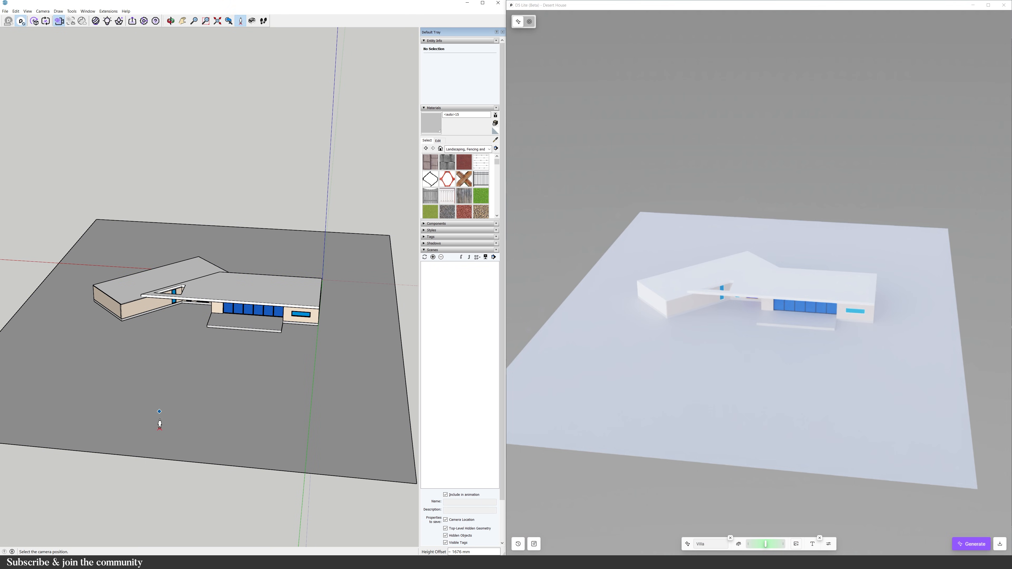
click(156, 429)
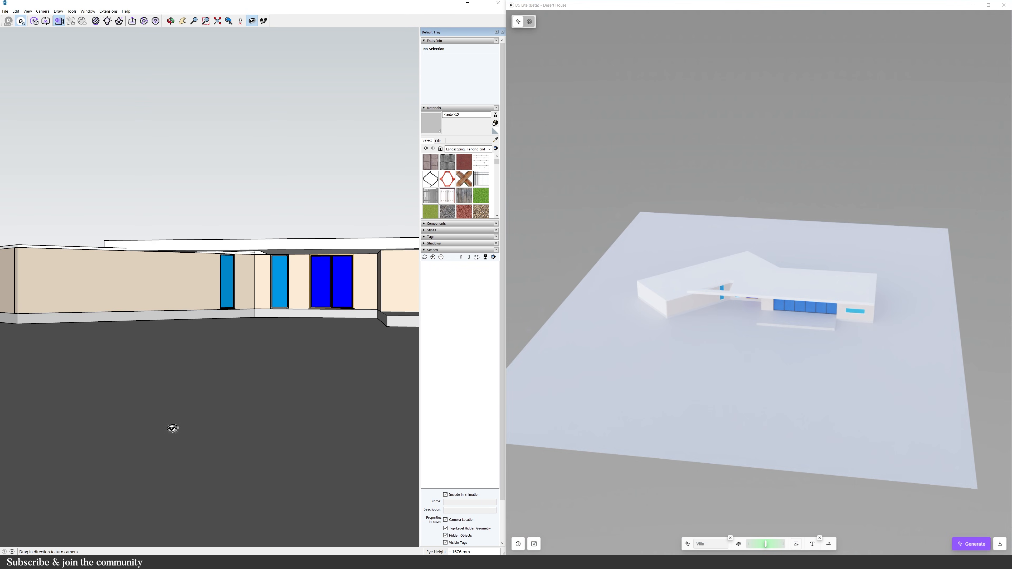
drag(172, 429, 278, 429)
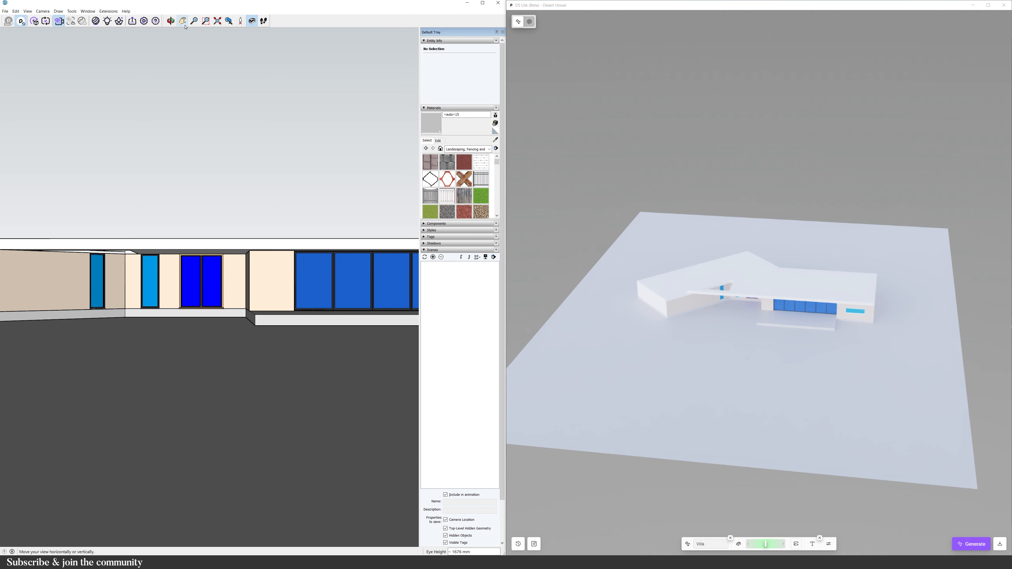
click(264, 21)
drag(283, 333, 235, 396)
click(433, 258)
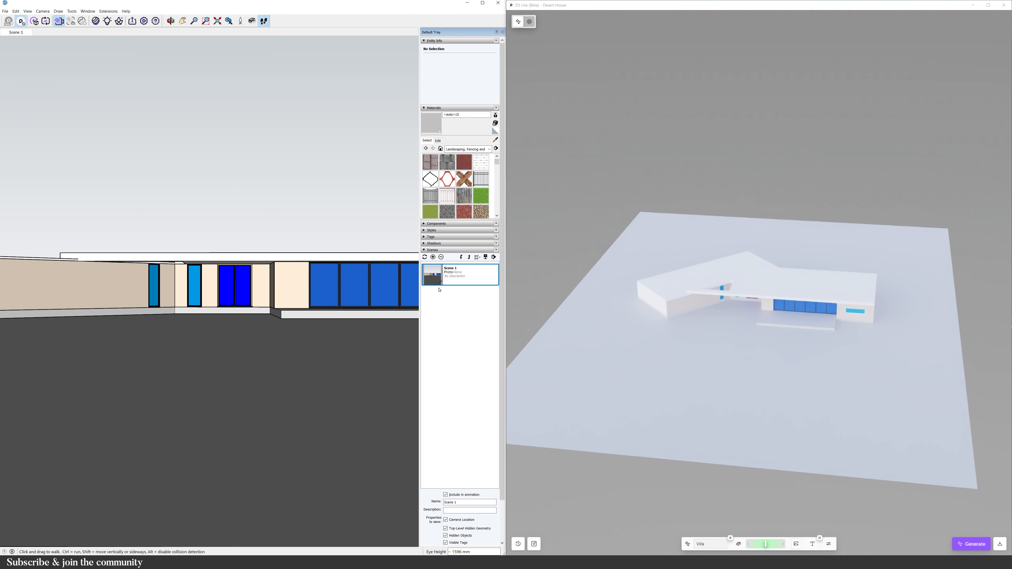
Capture the current view for AI generation and browse the style presets, keeping Villa under the Residential architecture category.
click(534, 544)
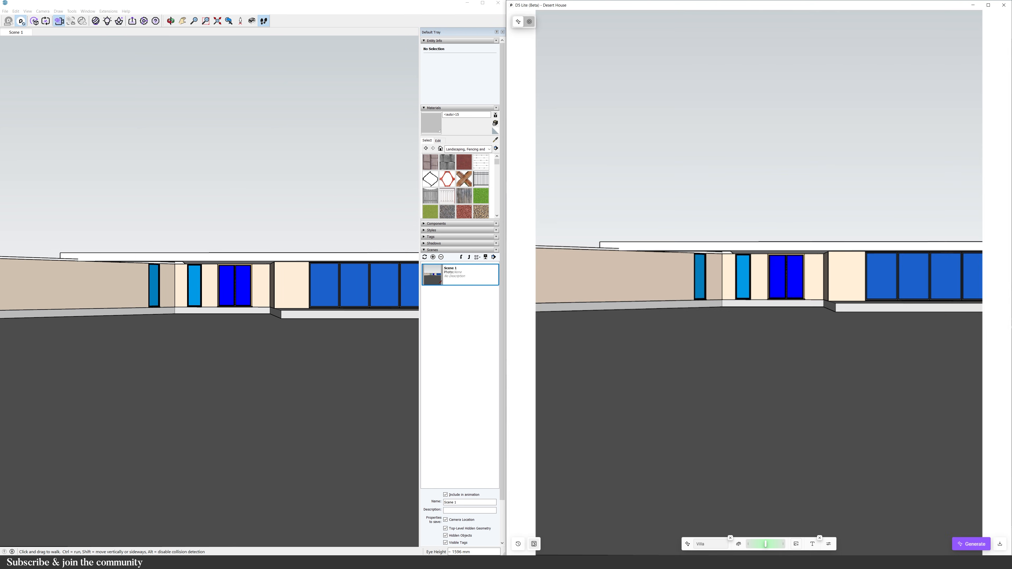
click(686, 544)
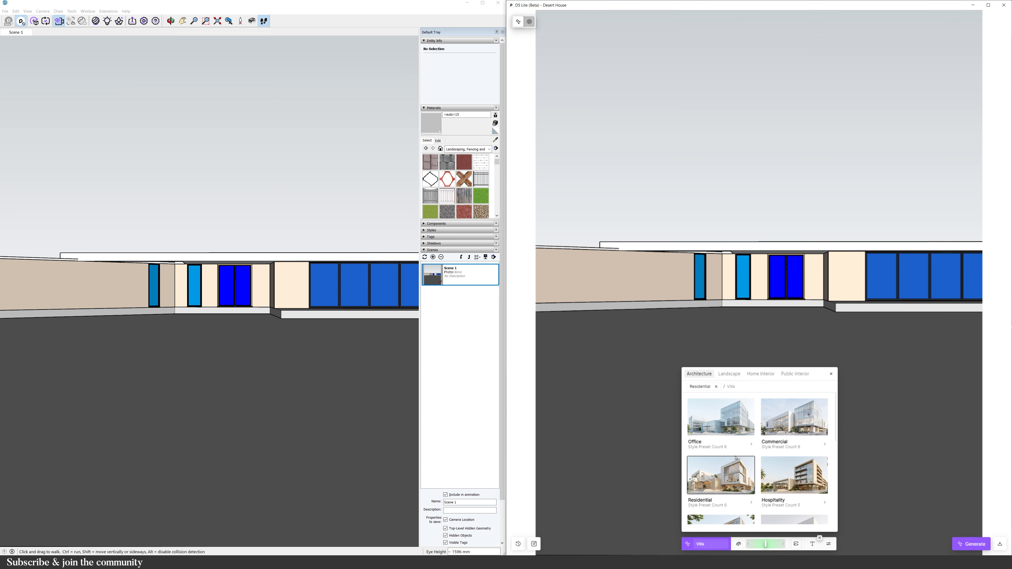
scroll(733, 437, down, 3)
click(730, 373)
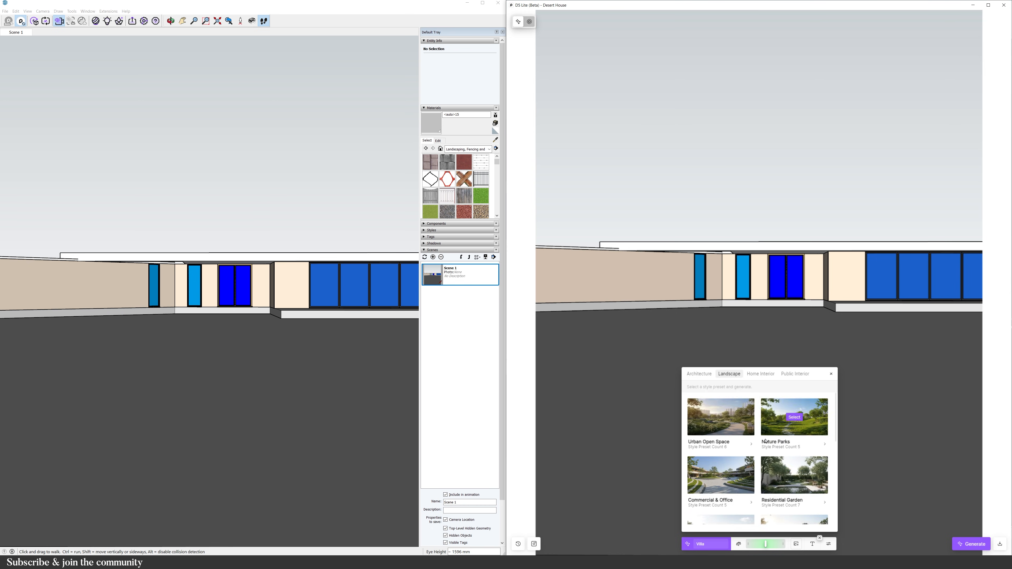
click(760, 374)
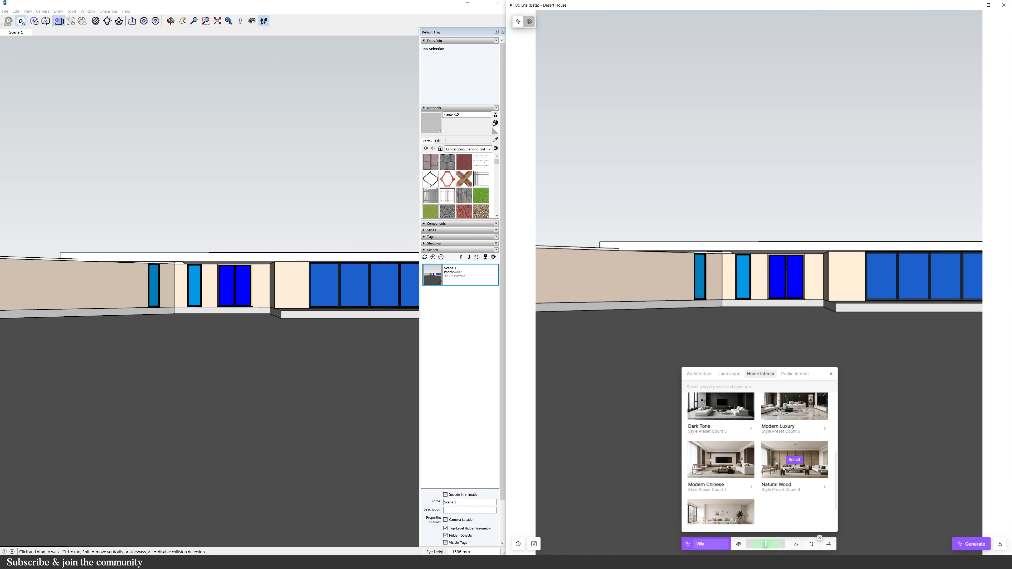
mouse_move(782, 465)
click(703, 375)
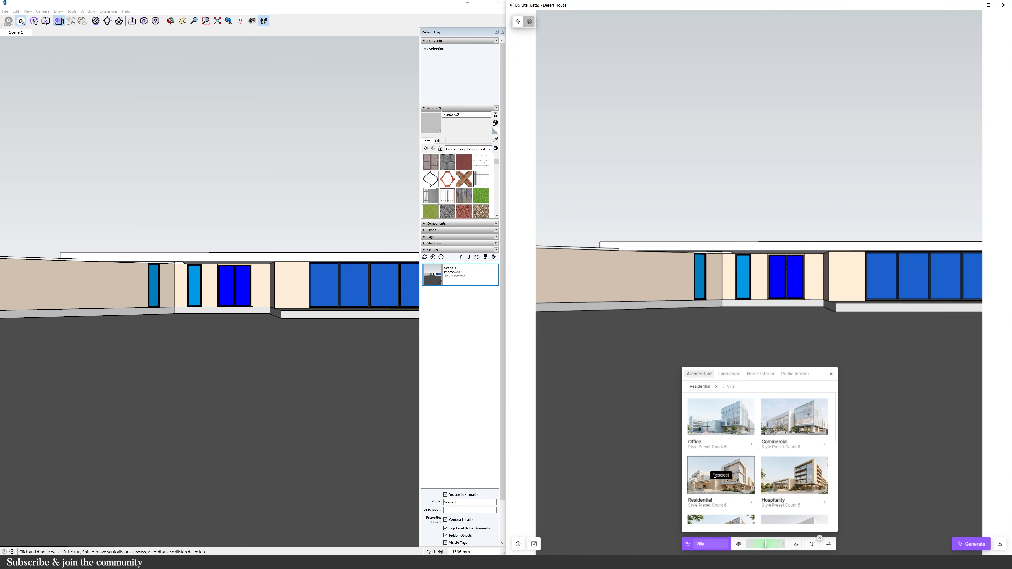
click(714, 477)
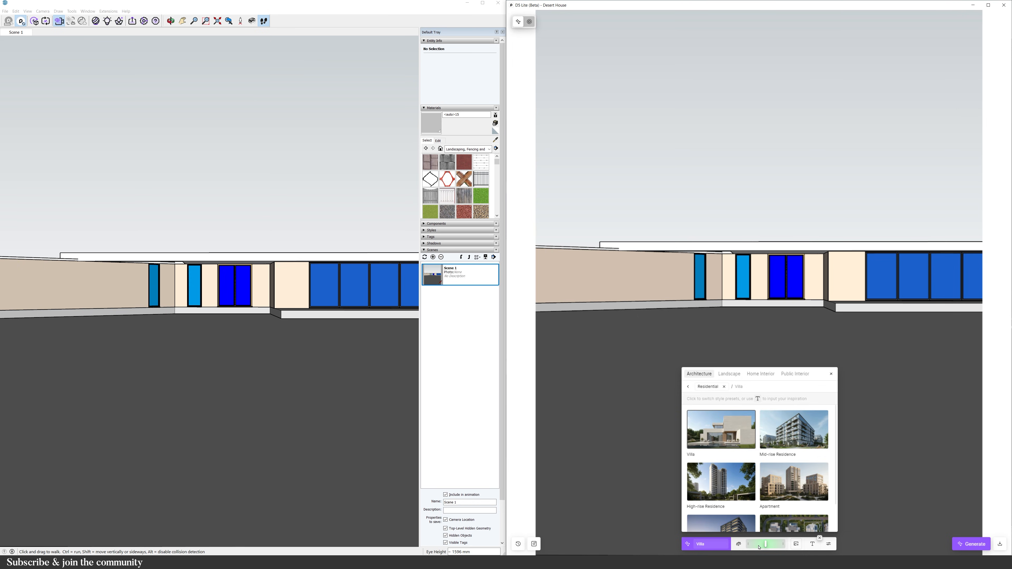
click(743, 547)
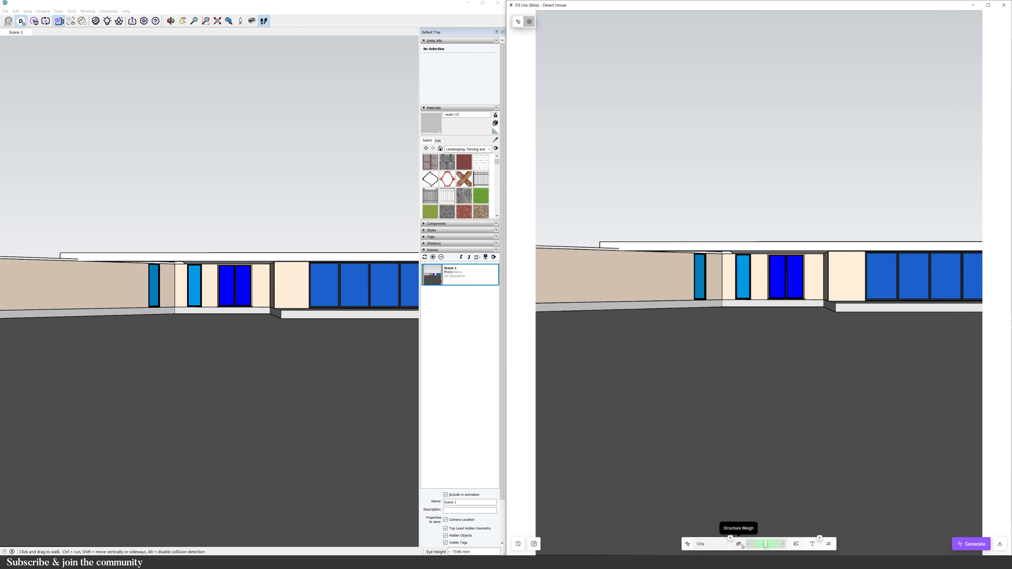
Add a reference image and replace the prompt with a desert modern single-storey house, flat roof, clean white stucco walls with warm beige tones.
click(795, 544)
double_click(679, 80)
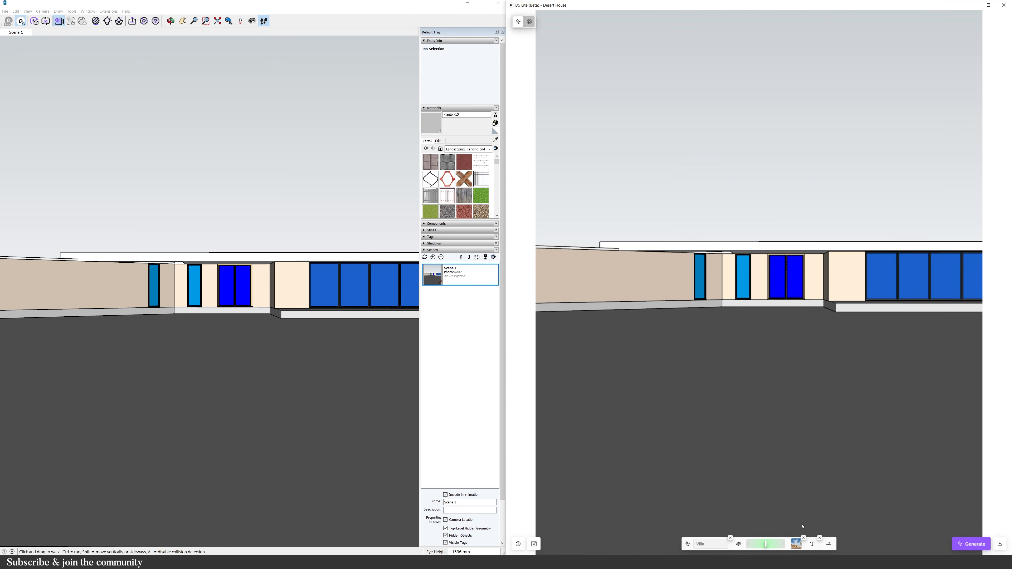
click(813, 545)
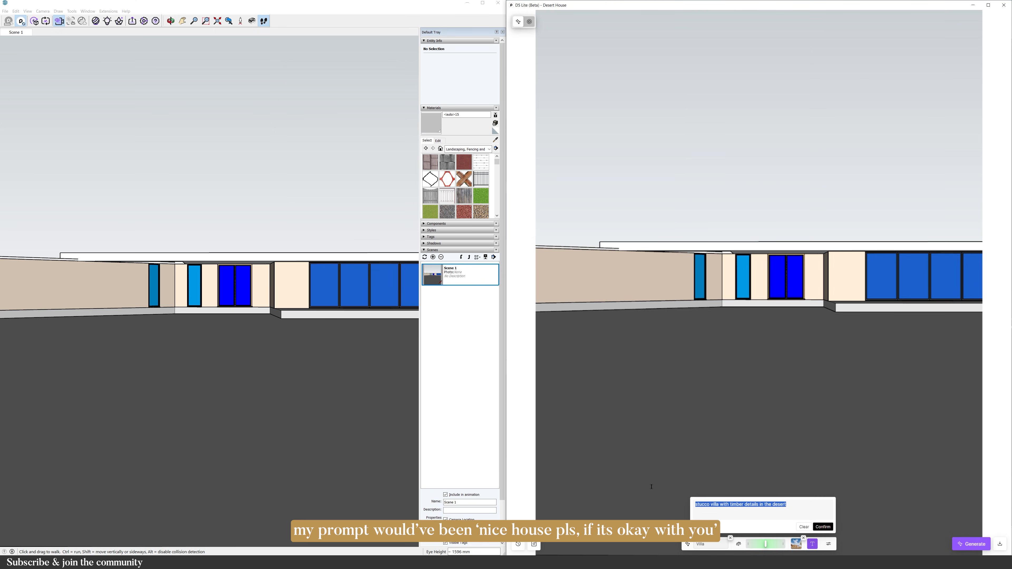
key(ctrl+v)
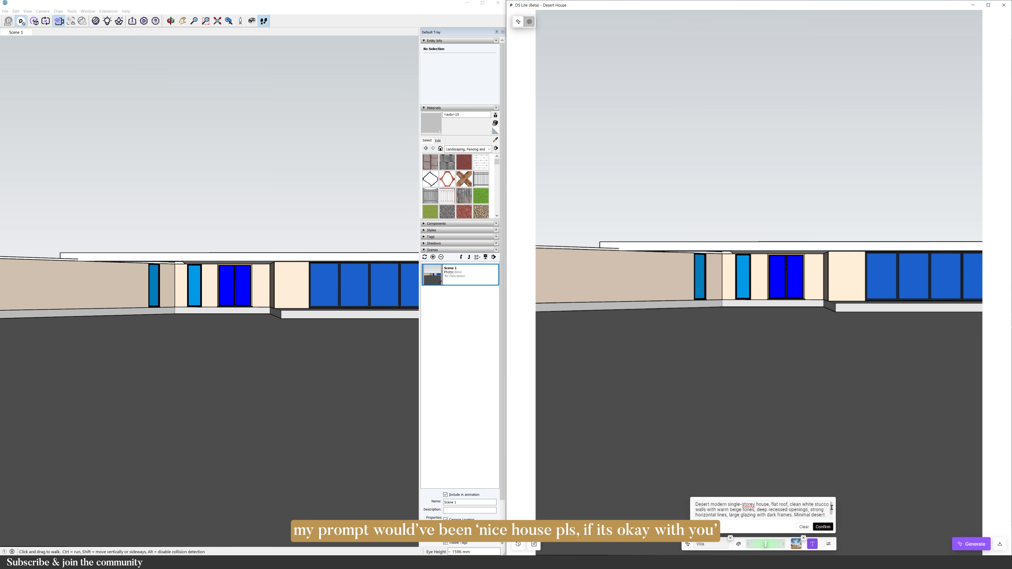
Check the output settings and generate four standard-quality AI images of the captured view.
click(830, 544)
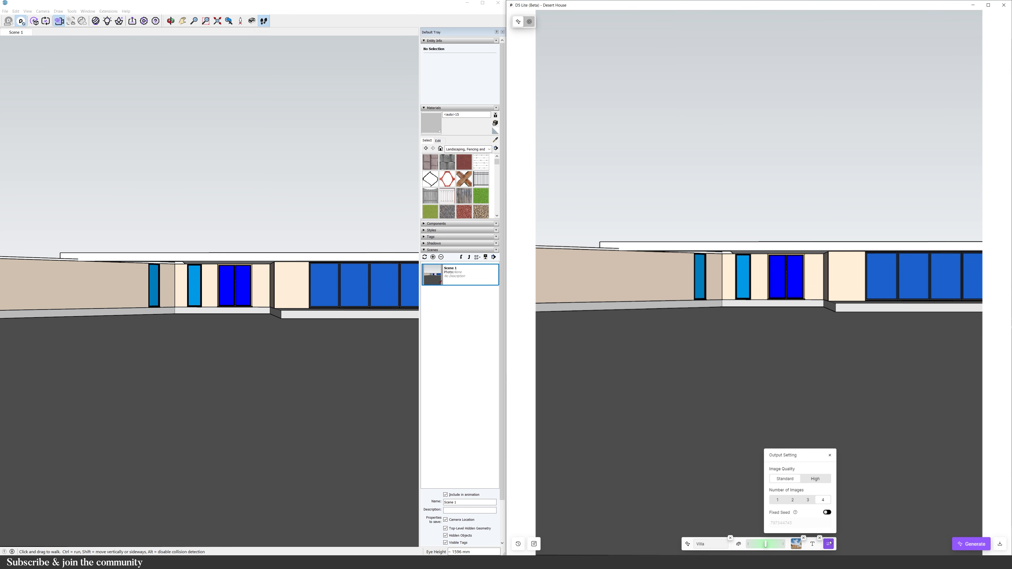
click(829, 544)
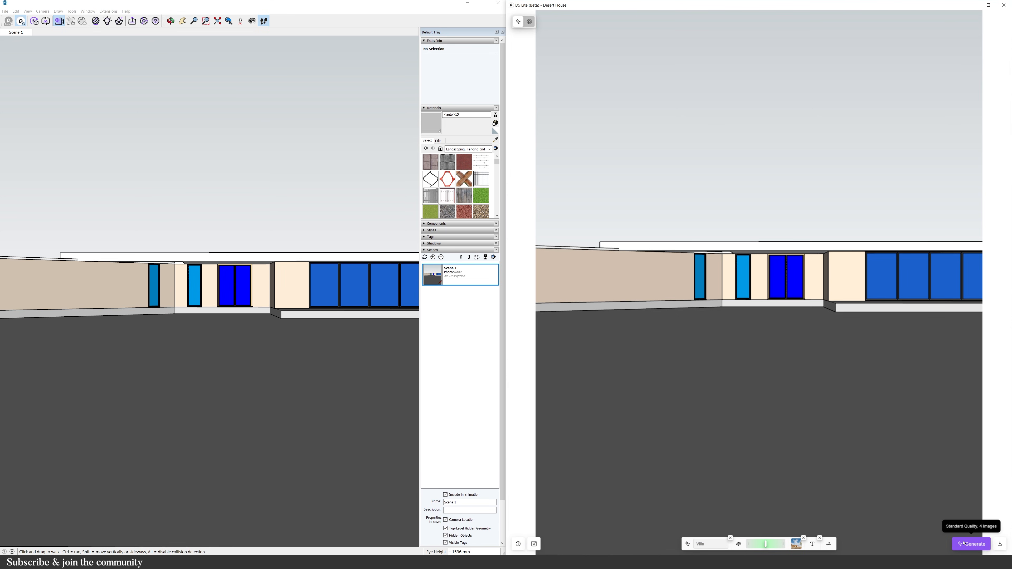
click(969, 543)
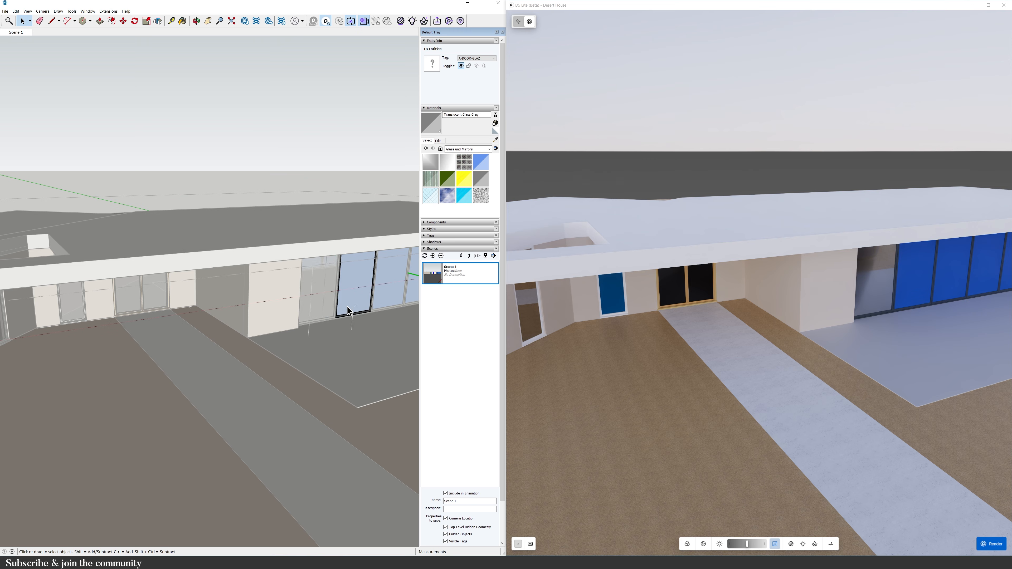
Paint the second glass pane of the terrace glazing with Translucent Glass Gray and reverse its faces.
click(349, 305)
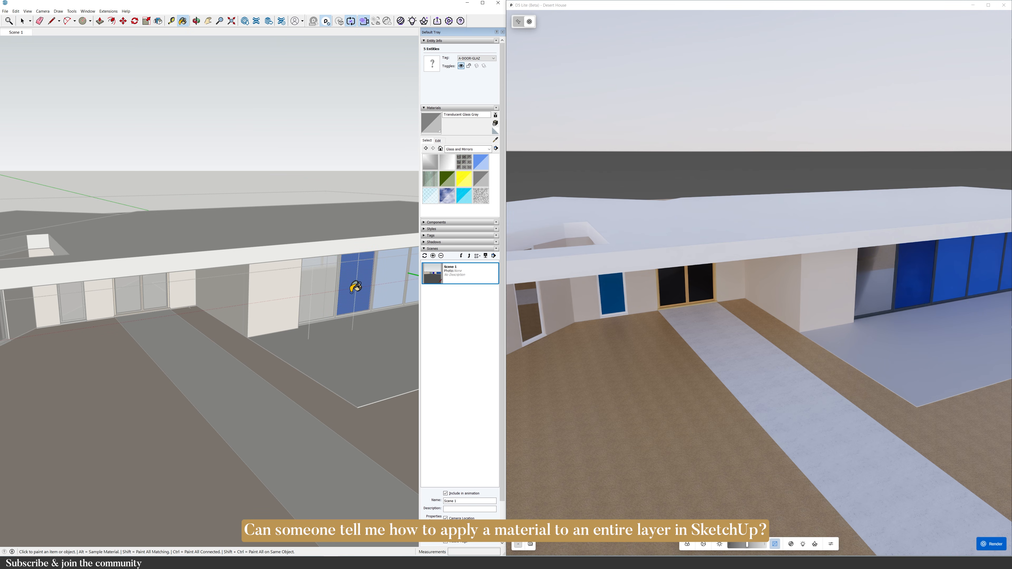
right_click(351, 294)
click(387, 362)
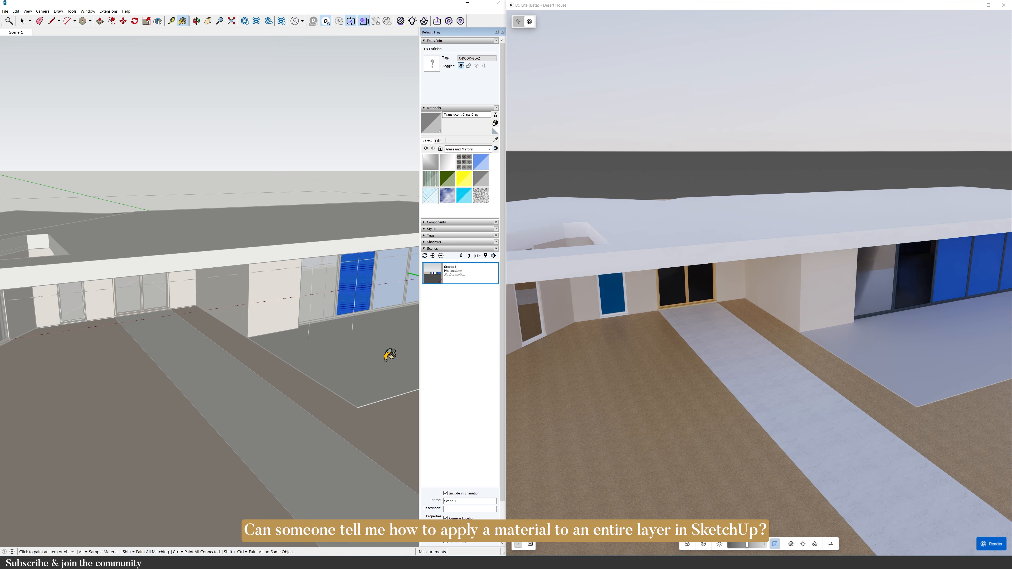
click(368, 286)
scroll(151, 387, down, 2)
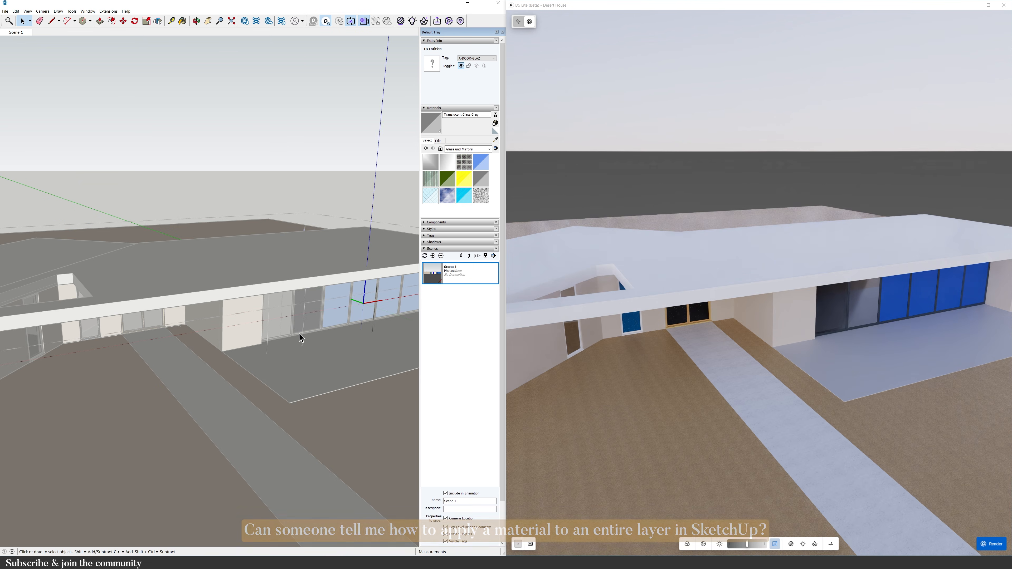
Give the third terrace glazing pane the Translucent Glass Gray material and reverse its faces.
click(341, 317)
key(b)
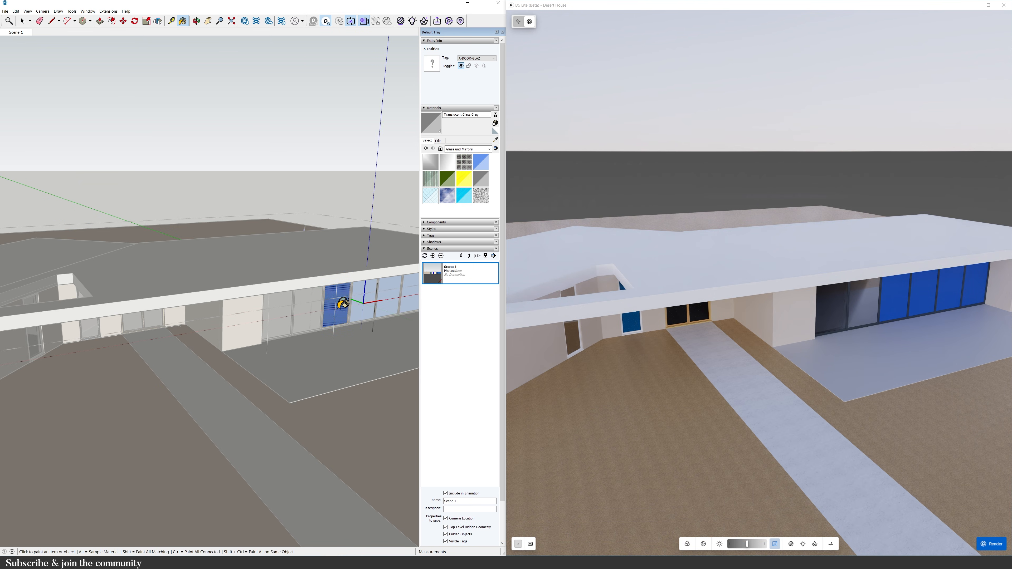
right_click(339, 310)
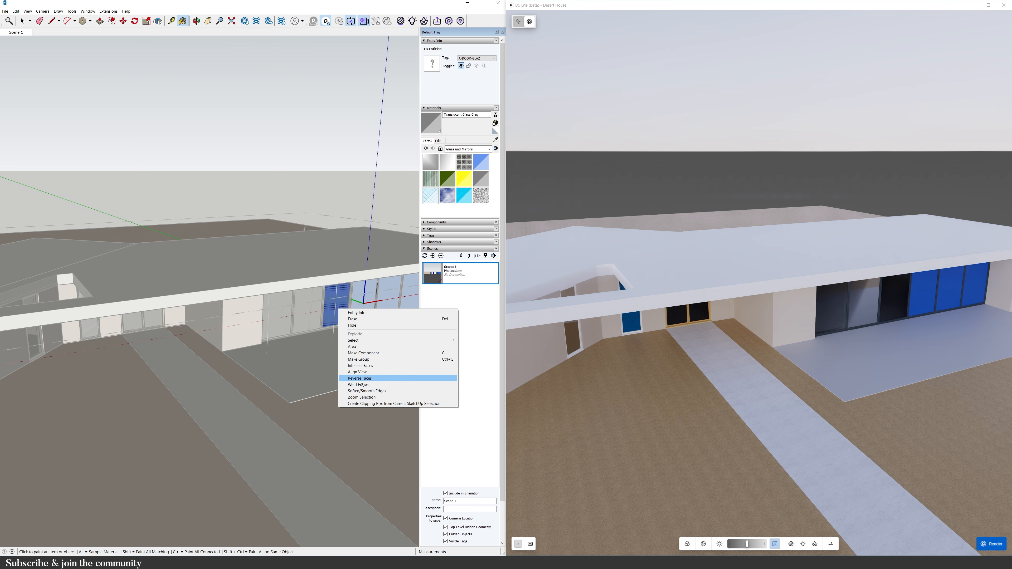
click(382, 375)
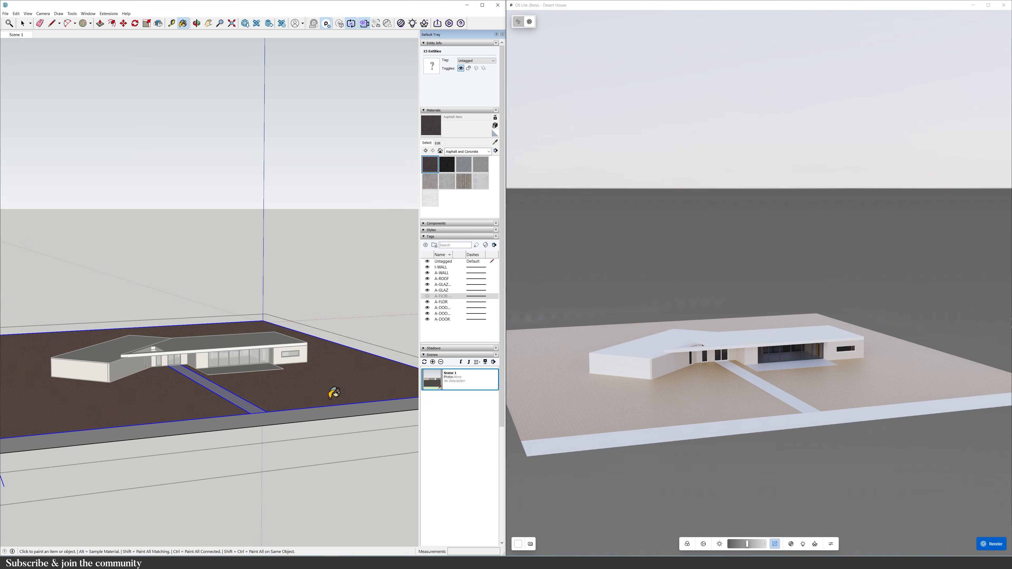
Paint the side of the ground slab with the Asphalt New material.
click(324, 411)
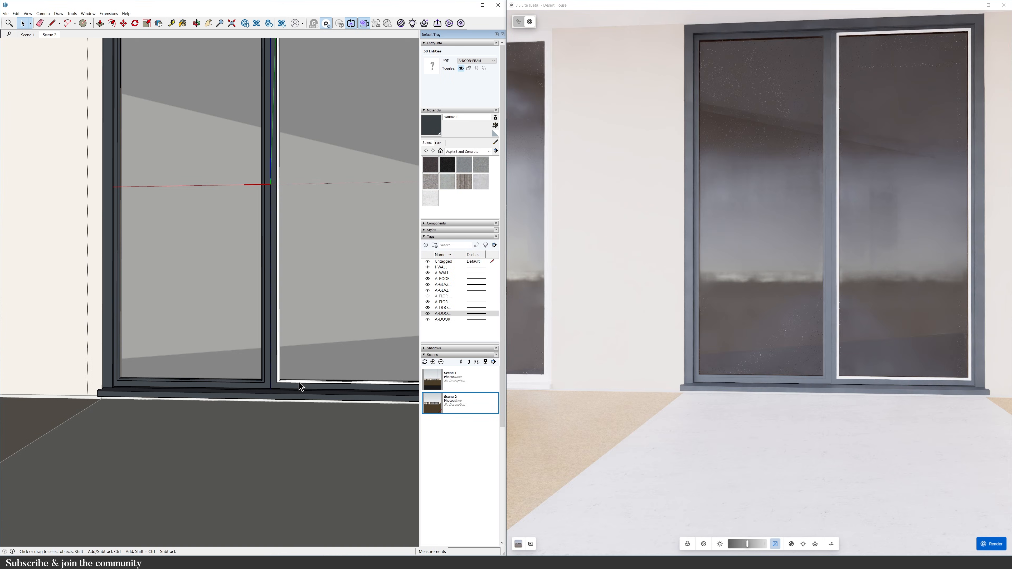
Paint the frame of the entrance double door's right leaf with the dark grey frame material and leave the group.
click(299, 382)
key(b)
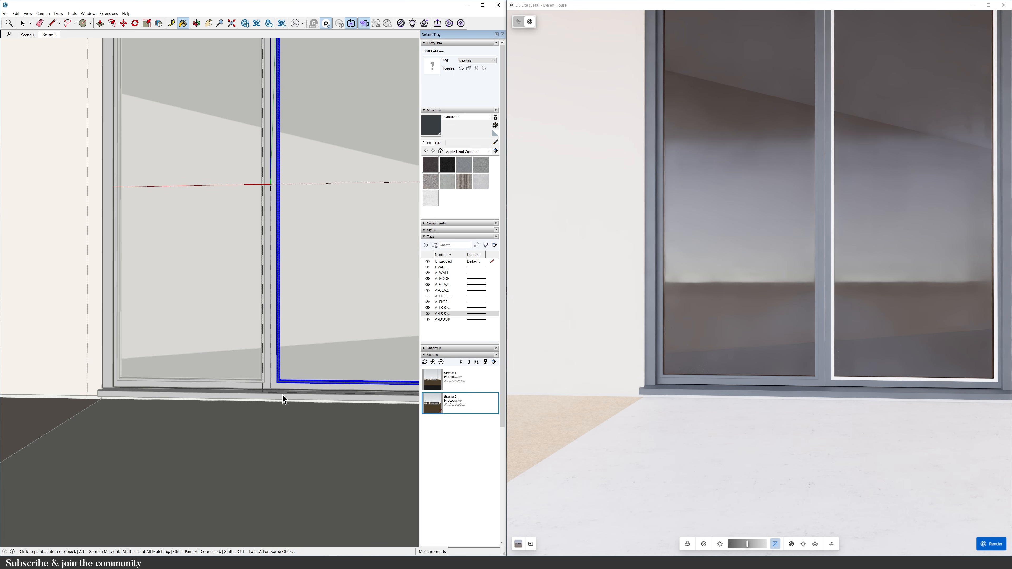
click(282, 395)
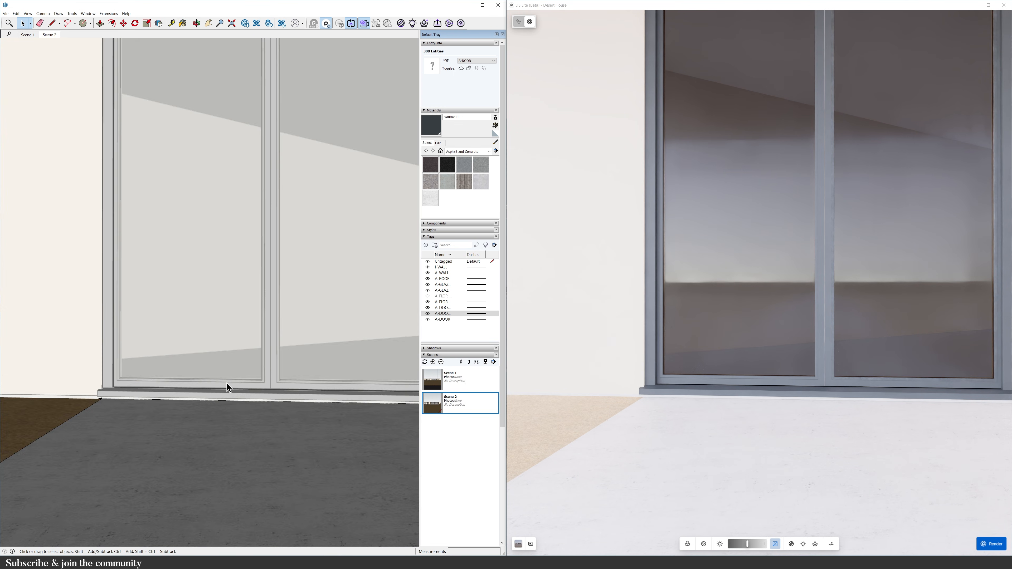
scroll(226, 384, down, 5)
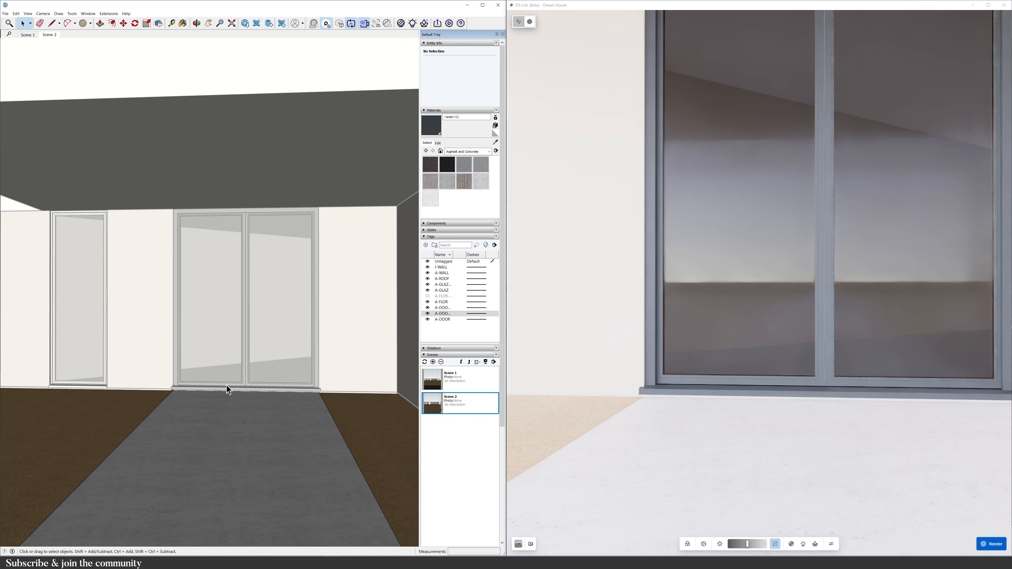
click(158, 406)
scroll(158, 407, down, 3)
Paint the inner frame of the narrow window beside the double door with the dark grey frame material.
scroll(95, 390, up, 4)
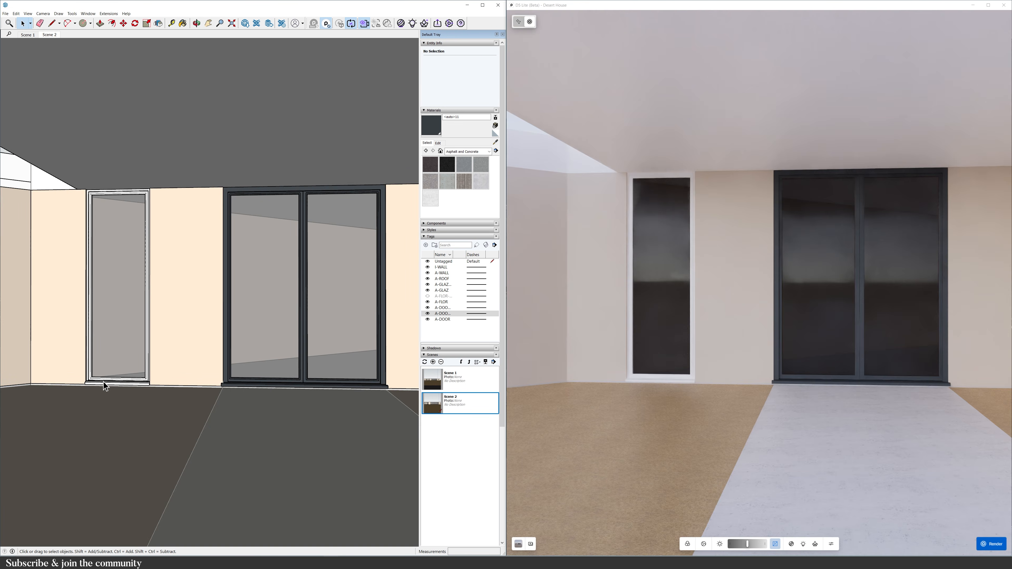
double_click(104, 379)
double_click(104, 379)
key(ctrl+a)
key(b)
click(104, 381)
key(space)
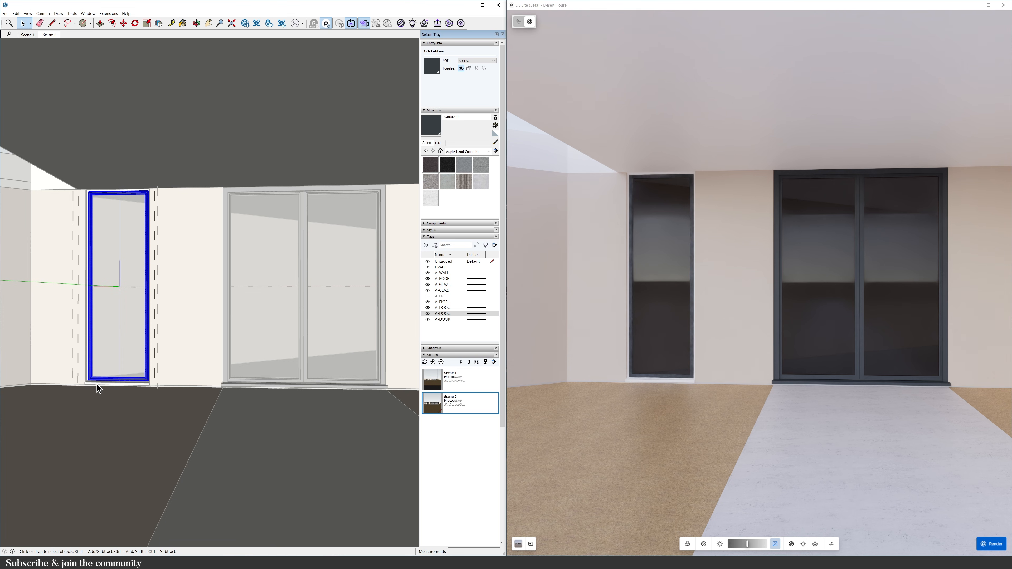
Apply the same dark grey material to the narrow window's outer surround and sill.
double_click(96, 384)
key(ctrl+a)
click(98, 381)
key(space)
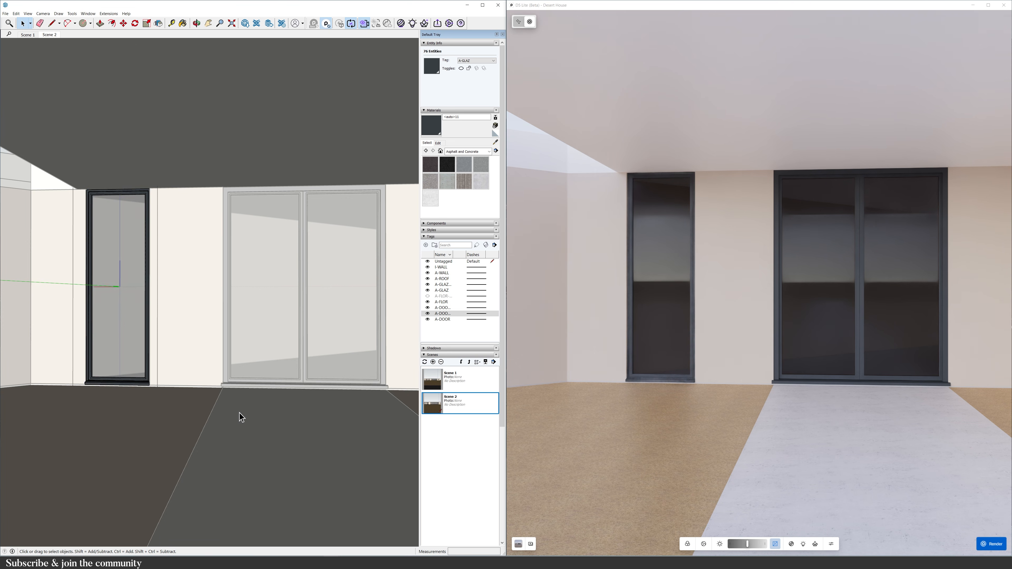
Find palms in the asset library and place a Mexican Fan Palm 02 on the ground in front of the house.
scroll(247, 415, down, 4)
click(815, 544)
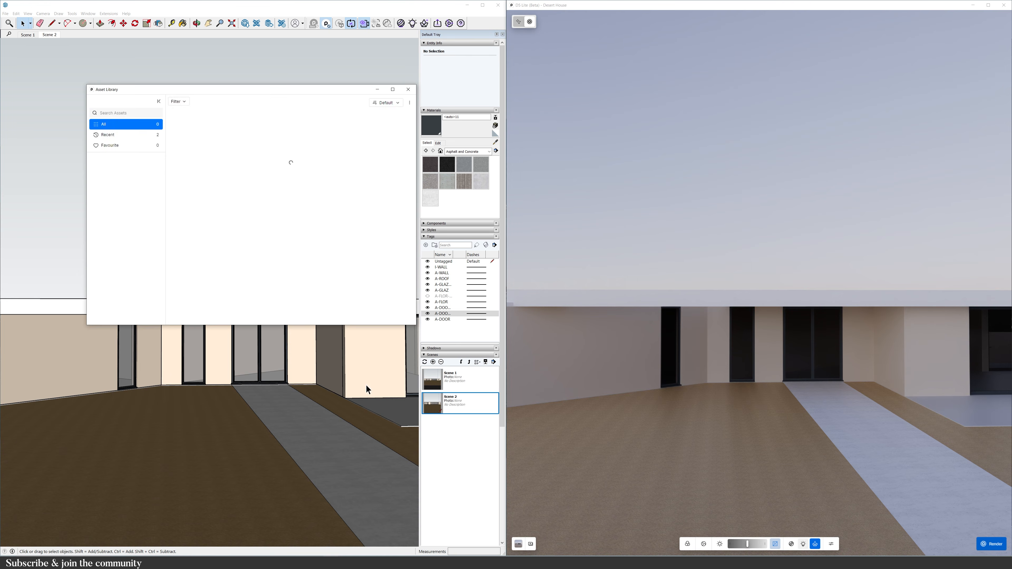
text(palm)
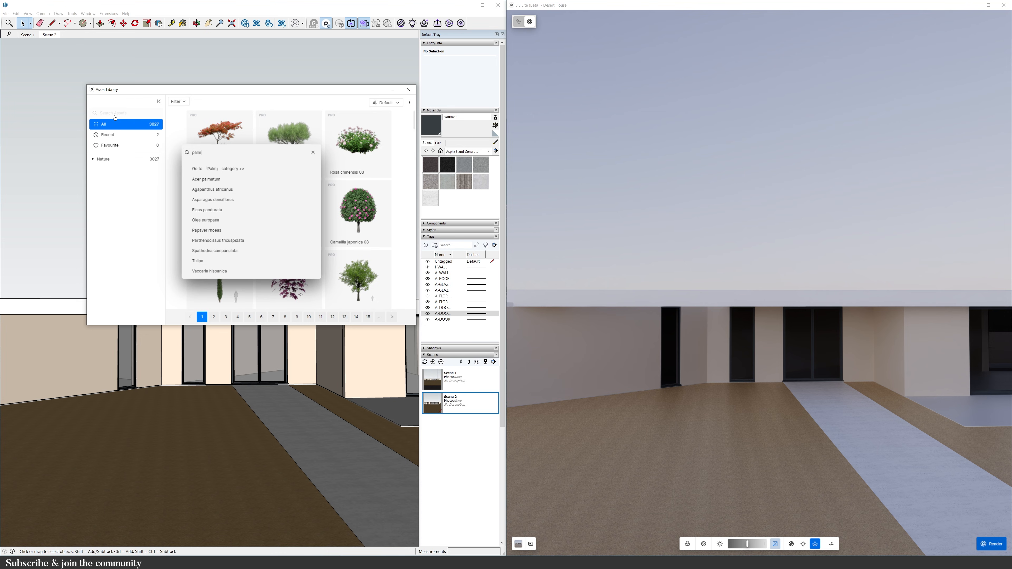
key(Return)
scroll(314, 271, down, 2)
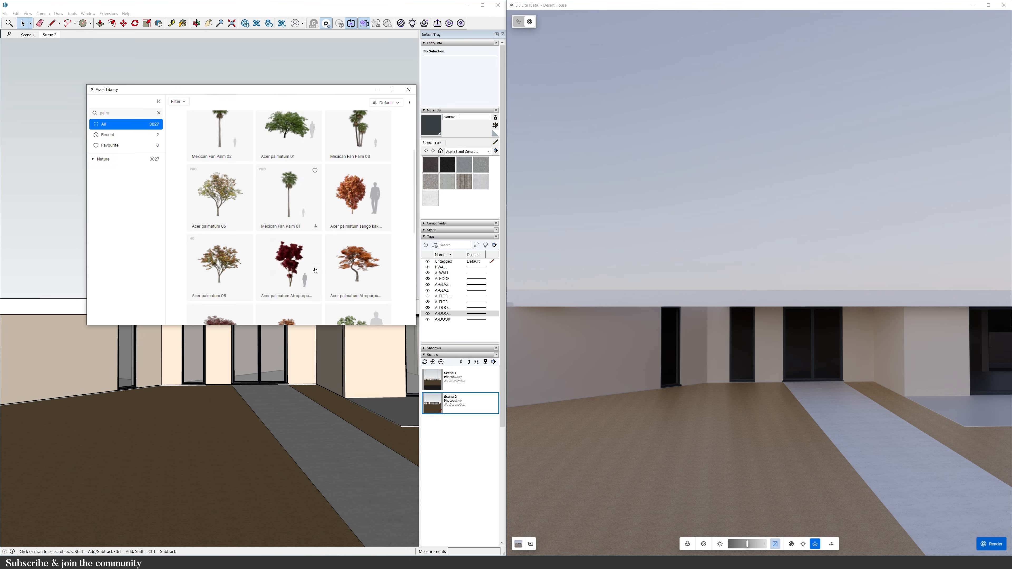
drag(212, 98, 386, 103)
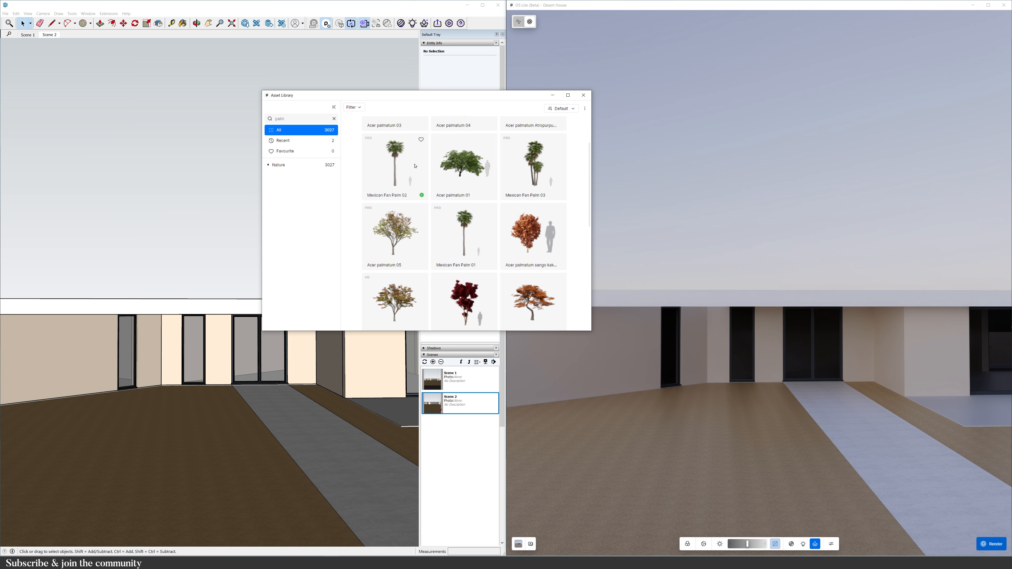
click(415, 165)
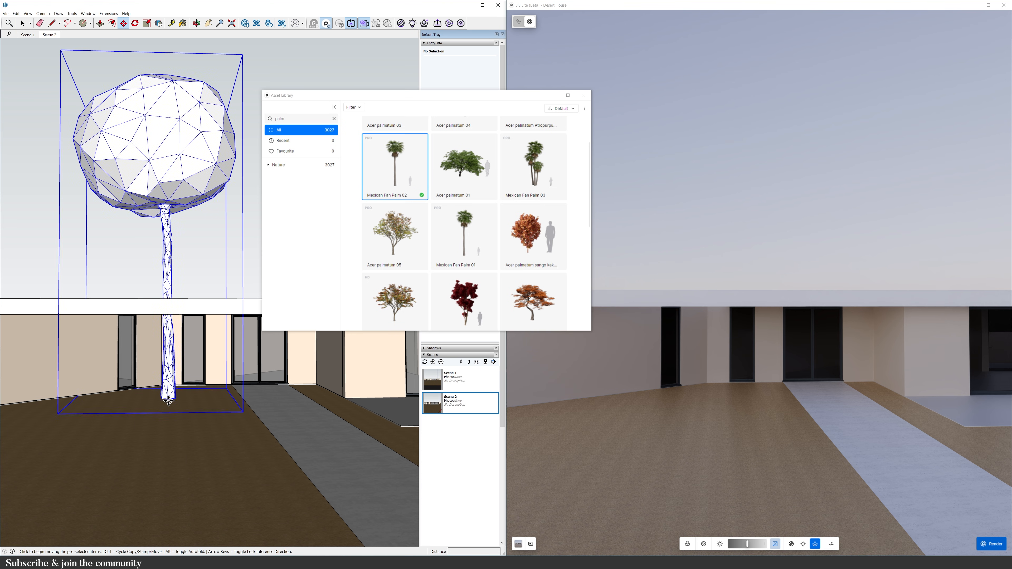
click(169, 400)
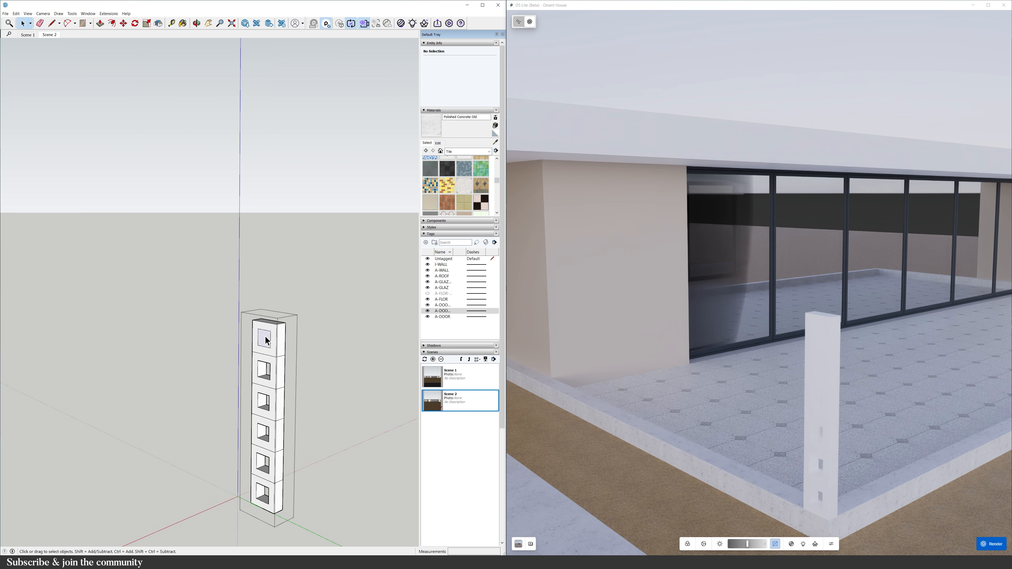
Copy the perforated block column 250 mm along the terrace's low wall and array it x6.
mouse_move(265, 341)
middle_down()
mouse_move(78, 441)
mouse_move(154, 453)
mouse_move(275, 496)
middle_up()
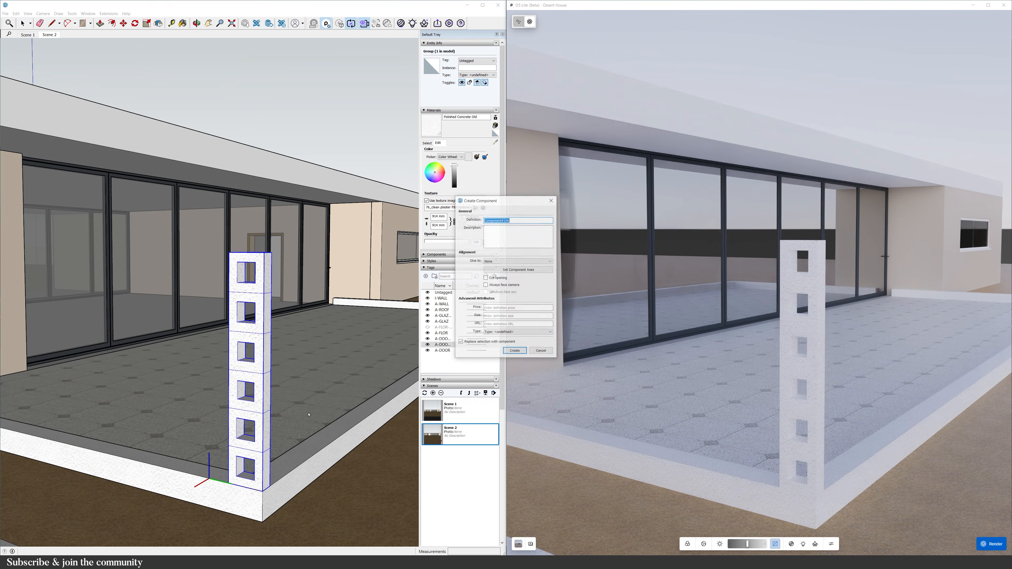
key(m)
click(260, 482)
key(ctrl)
click(229, 483)
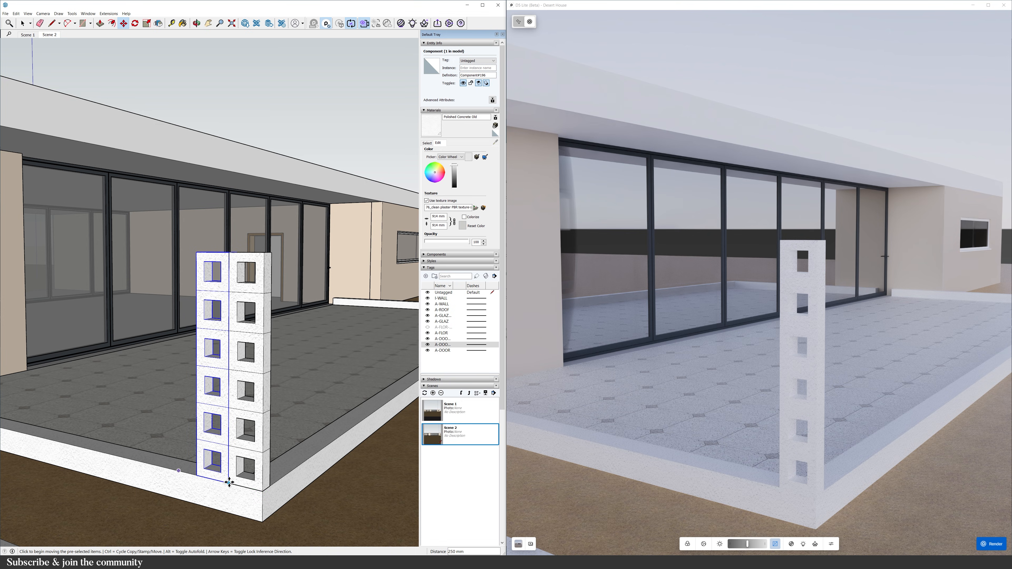
scroll(390, 516, down, 3)
text(x6)
key(Return)
scroll(390, 516, down, 2)
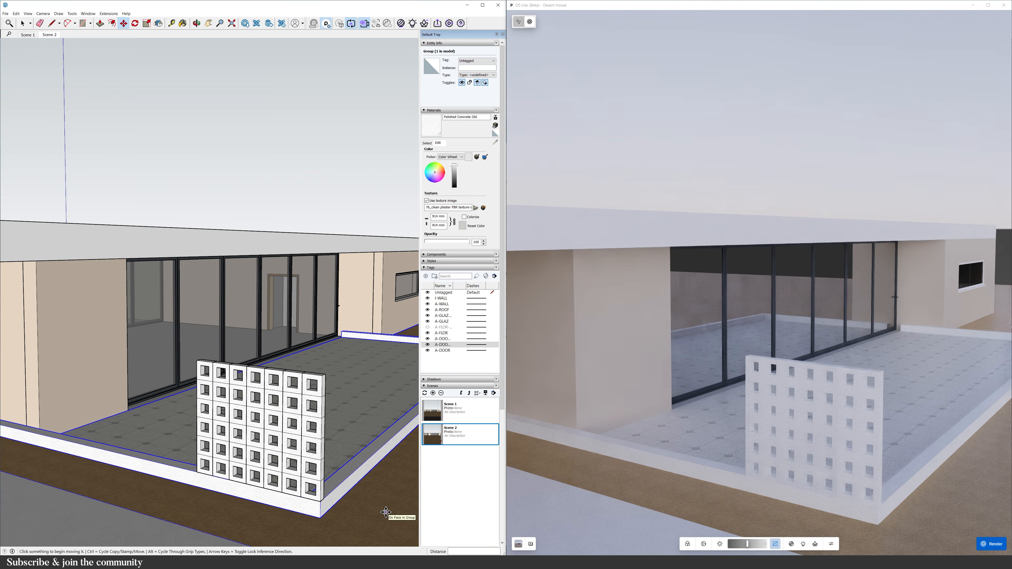
Extend the perforated block column array along the terrace edge to x9 and finally x12.
text(x9)
key(Return)
scroll(375, 494, down, 3)
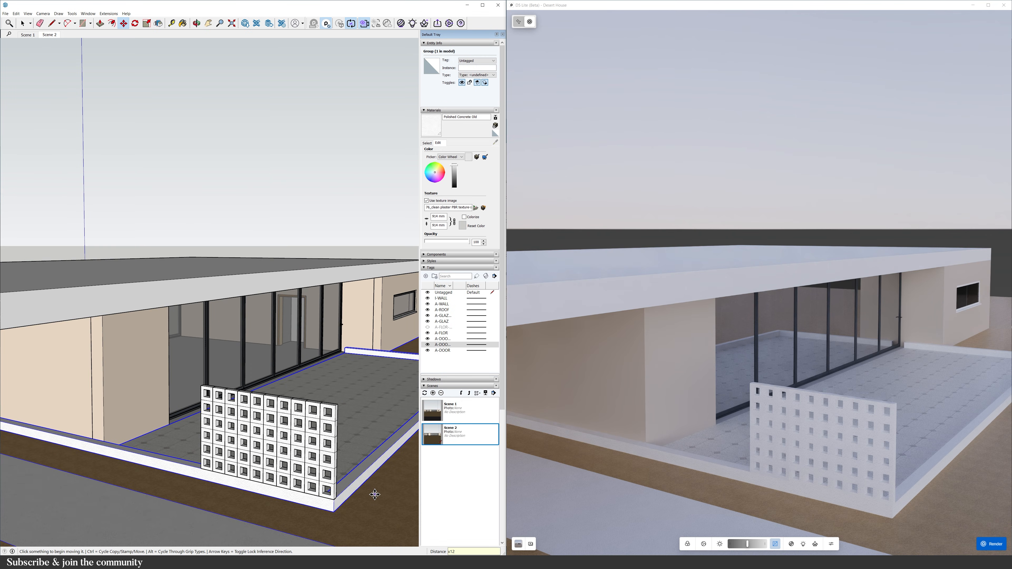
key(Return)
middle_drag(374, 494, 355, 481)
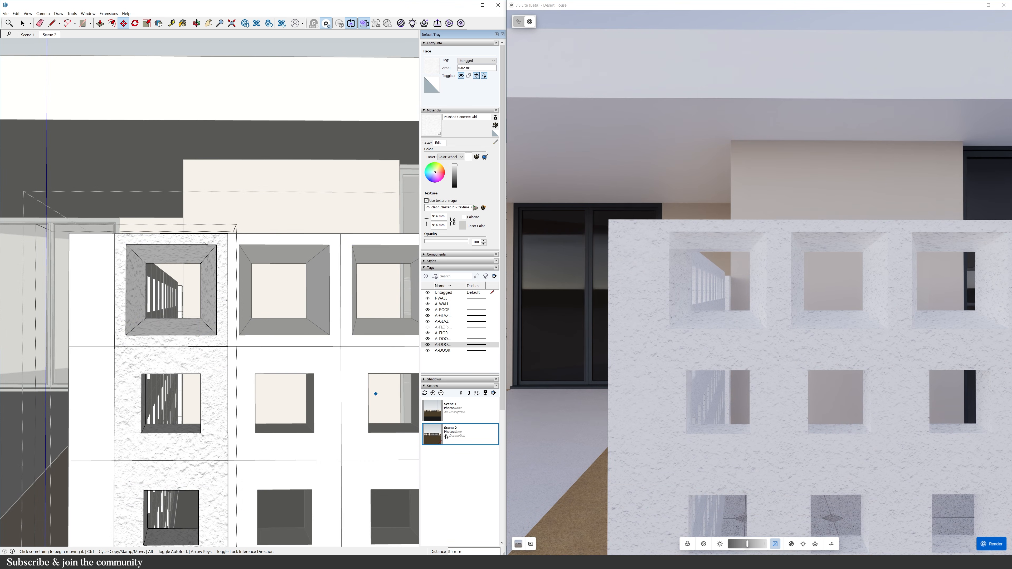
Draw the outer edges of a border strip around the square paved area that holds the planter.
click(447, 436)
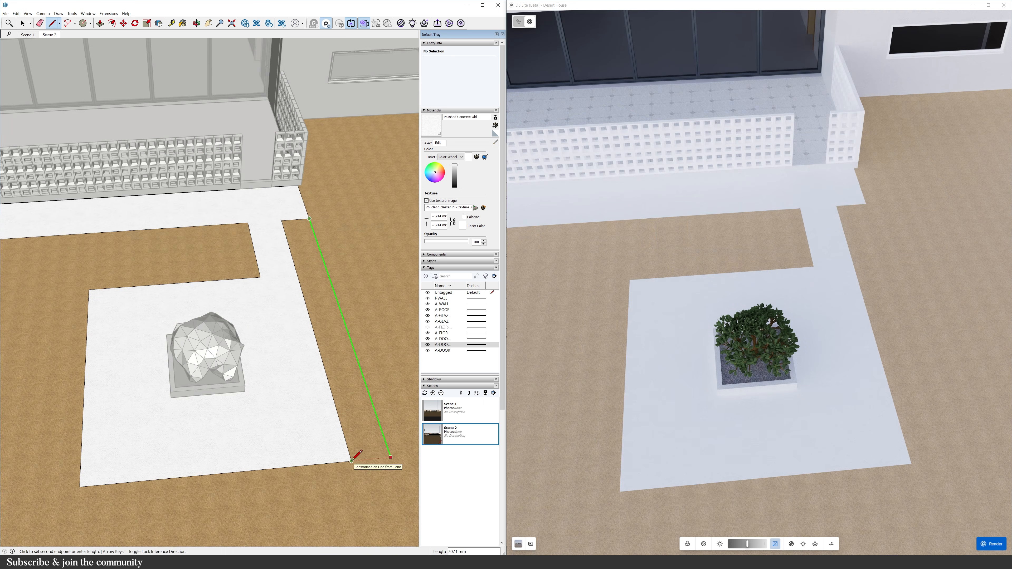
click(351, 463)
middle_drag(408, 494, 145, 475)
click(145, 475)
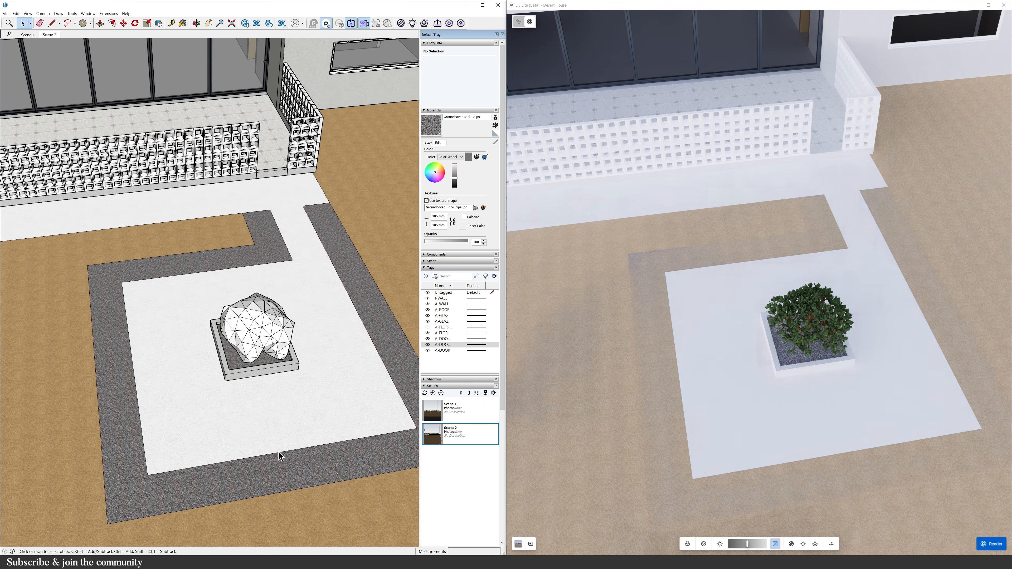
Open the roof component for editing and start Push/Pull on the inner side face of the roof opening.
middle_drag(278, 456, 226, 389)
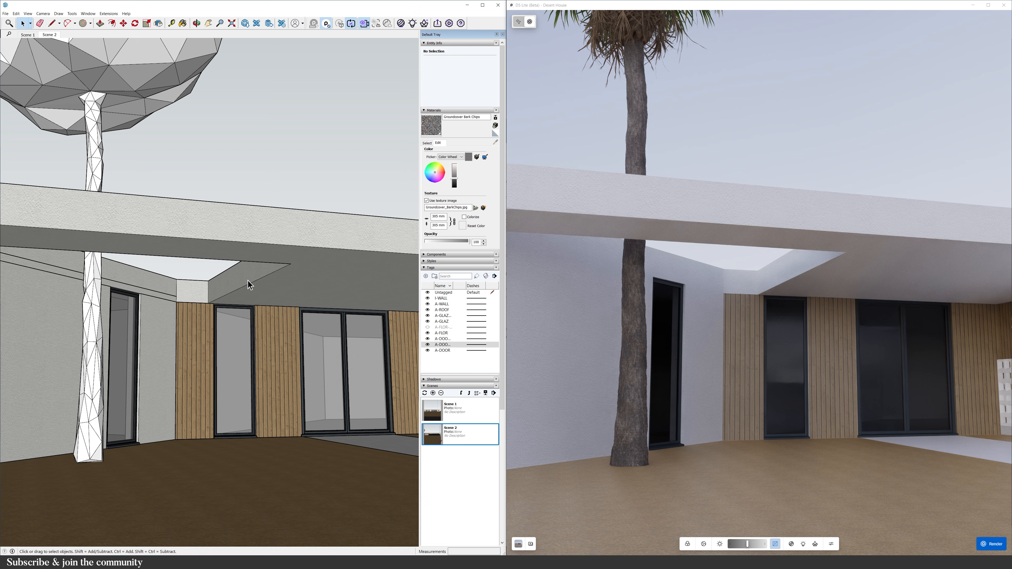
double_click(243, 281)
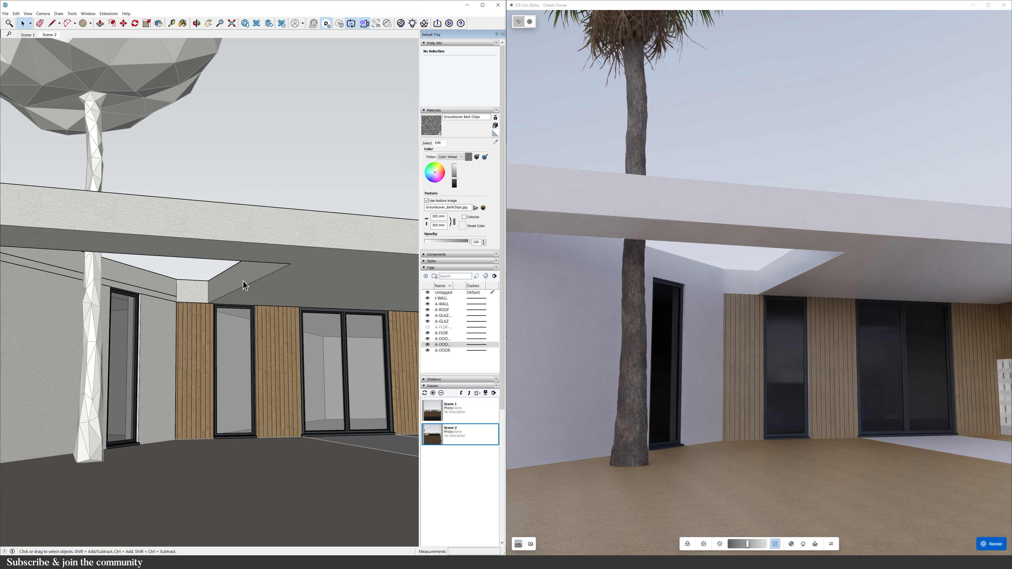
key(p)
right_click(242, 276)
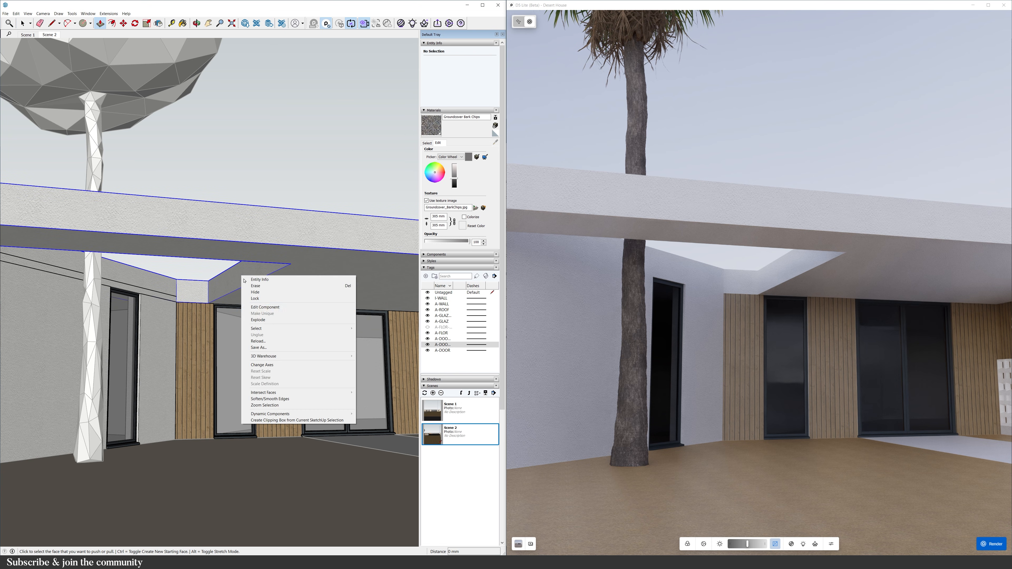
click(256, 306)
click(246, 284)
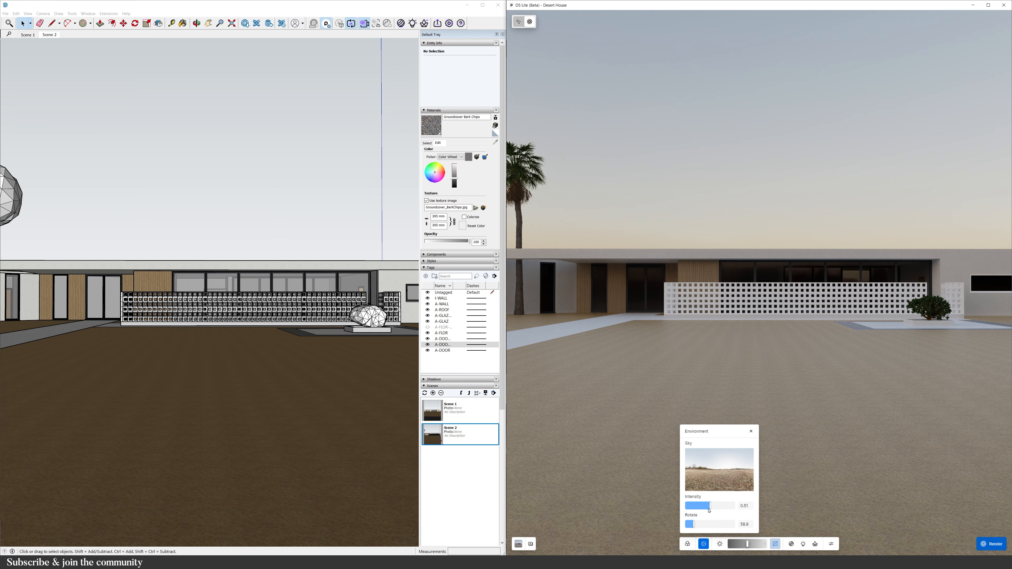
Set the environment sky's intensity to 0.18 and its rotation to 68.1.
drag(731, 506, 695, 506)
drag(694, 525, 695, 524)
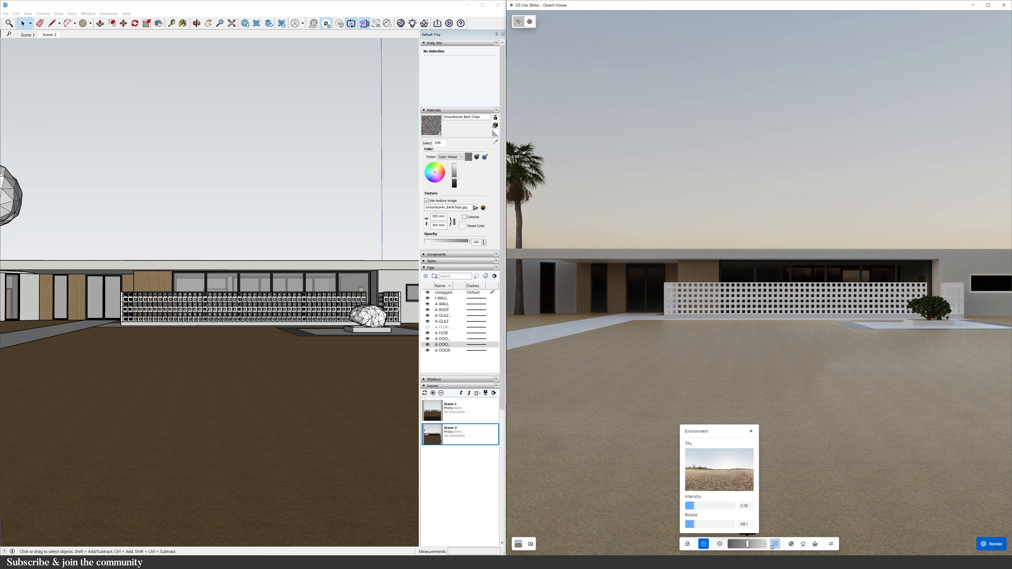
click(775, 545)
click(775, 545)
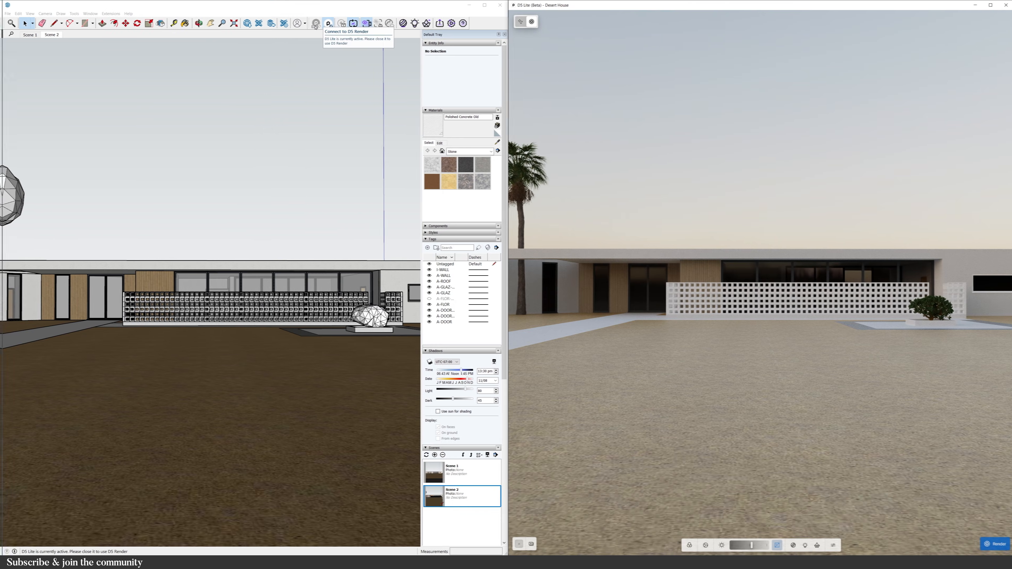
Enlarge the SketchUp window to full screen and connect the model to D5 Render.
click(481, 5)
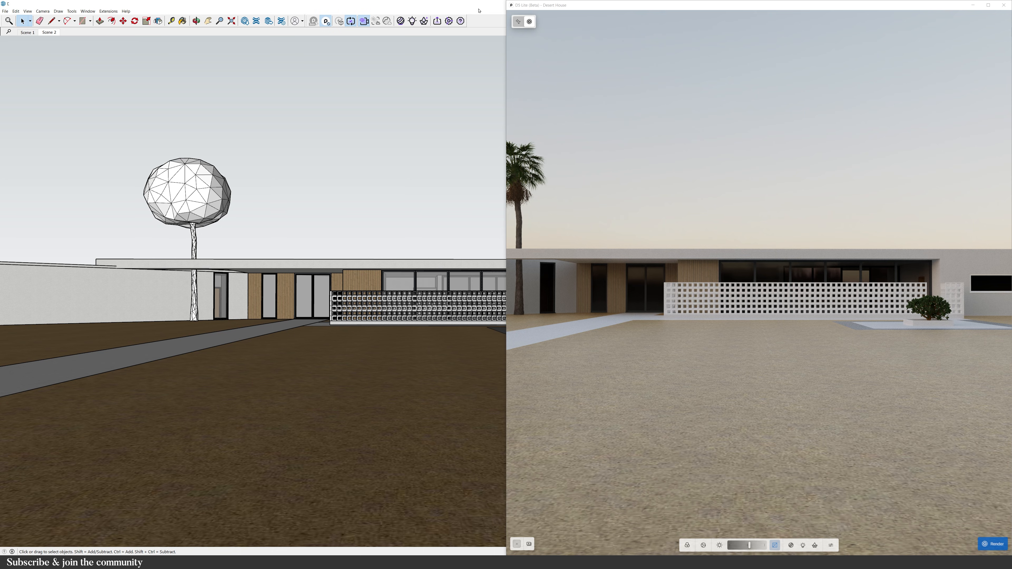
click(479, 10)
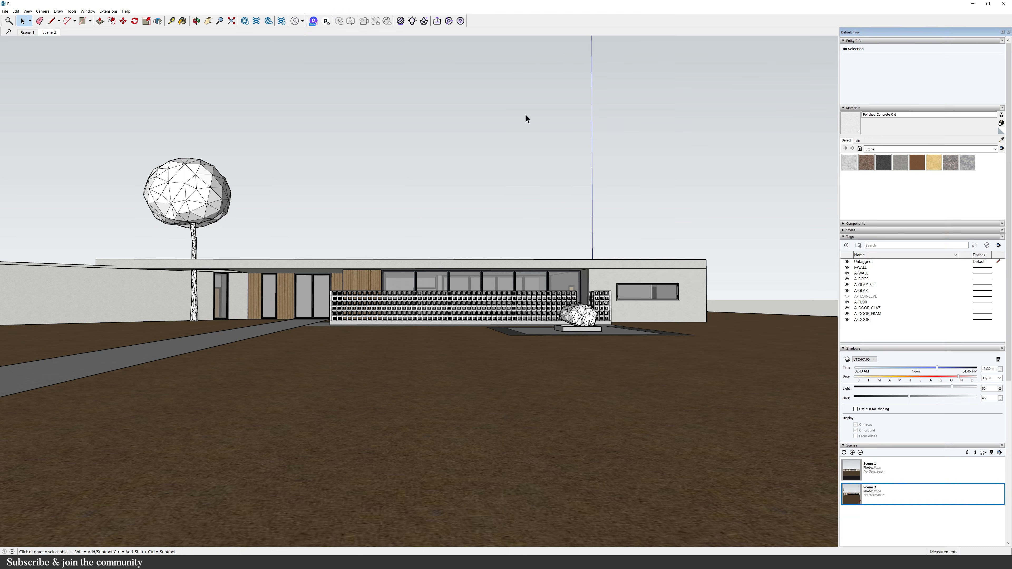
click(314, 22)
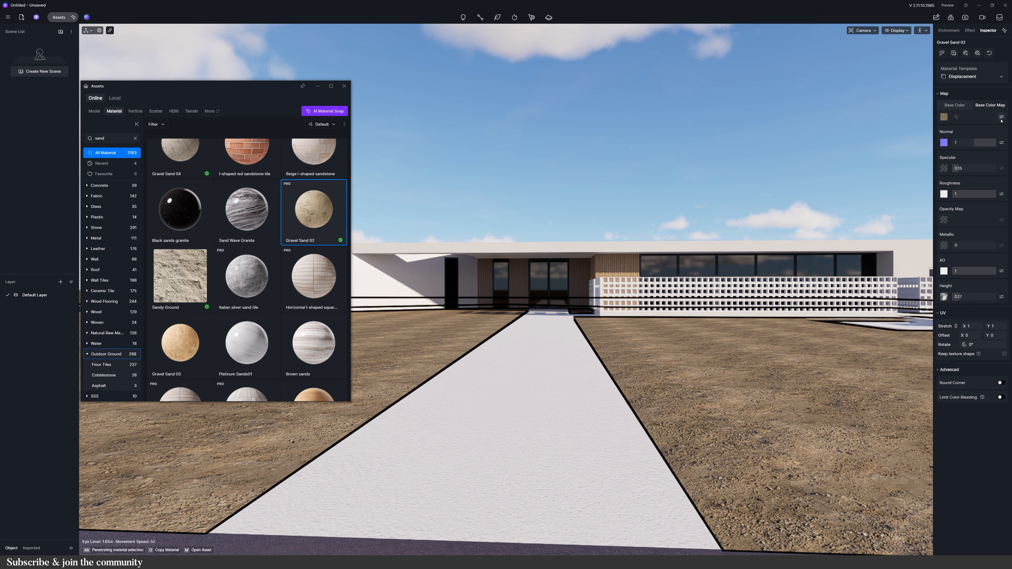
Adjust the base color map of the Gravel Sand 02 ground material and pick the Rough Concrete 06 material.
click(1001, 118)
drag(972, 186, 973, 186)
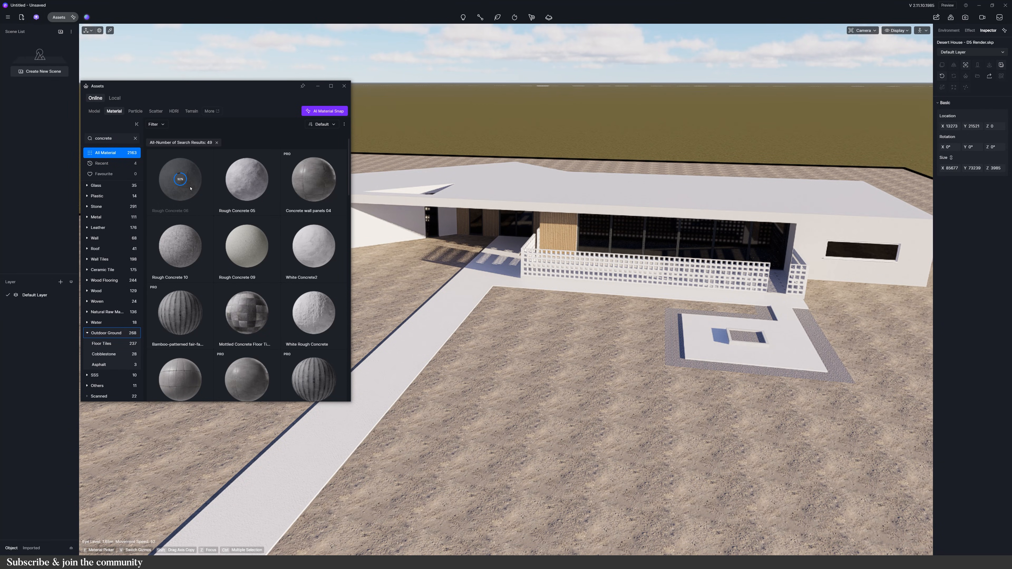
click(189, 187)
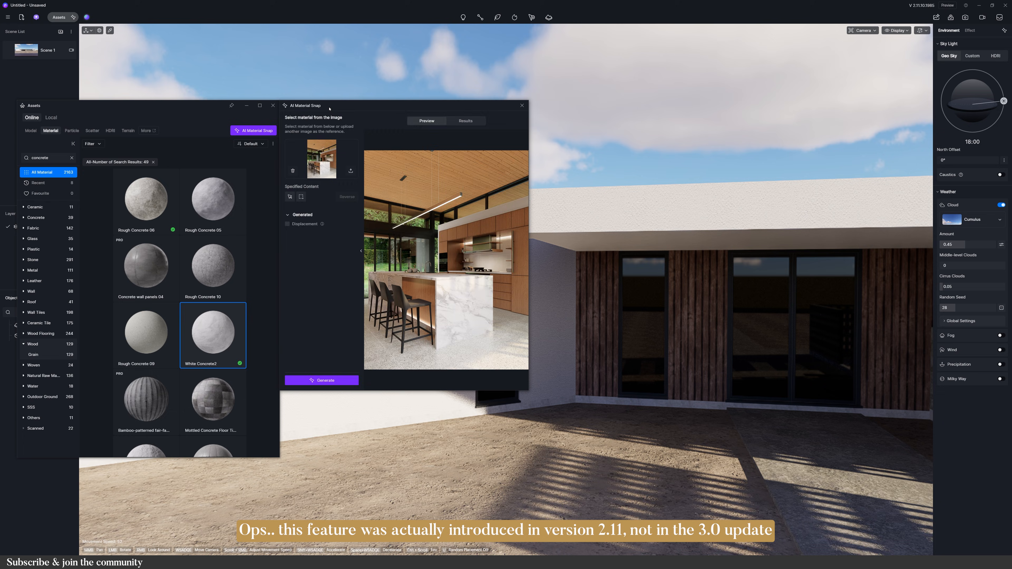
Generate a material from the white house walls in the reference photo with AI Material Snap and pick up the result.
drag(330, 105, 143, 160)
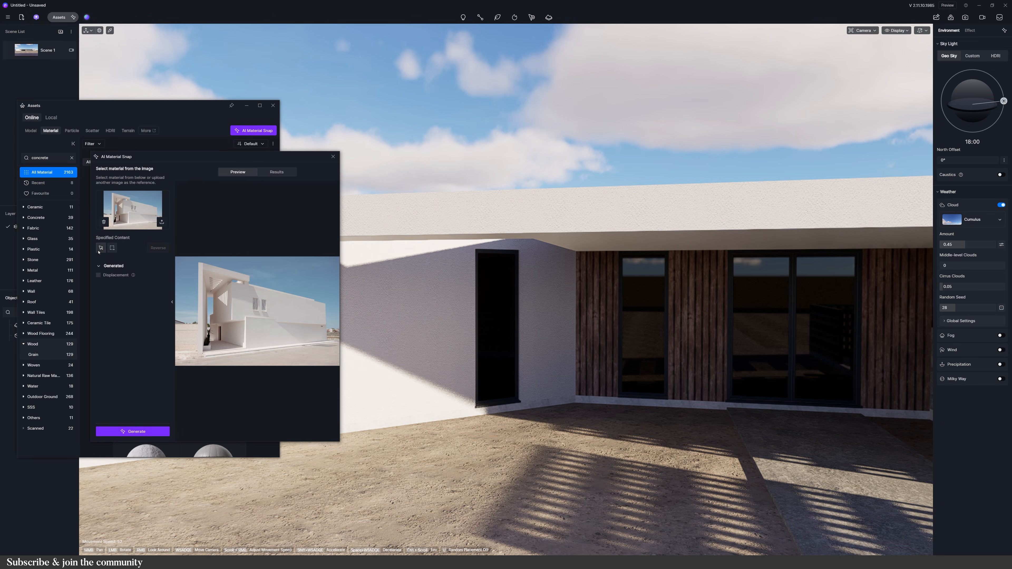
click(253, 309)
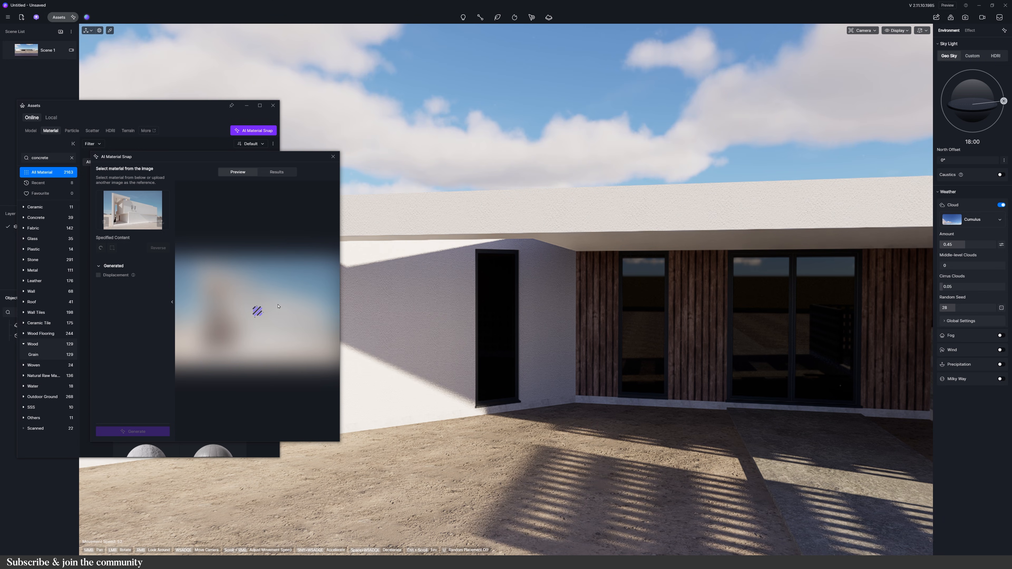
click(278, 307)
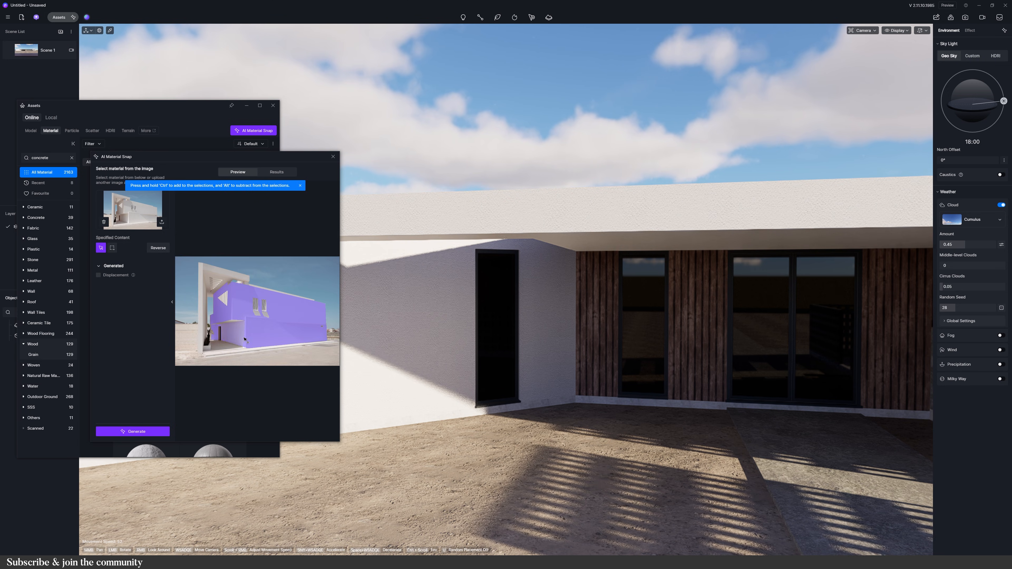
click(133, 431)
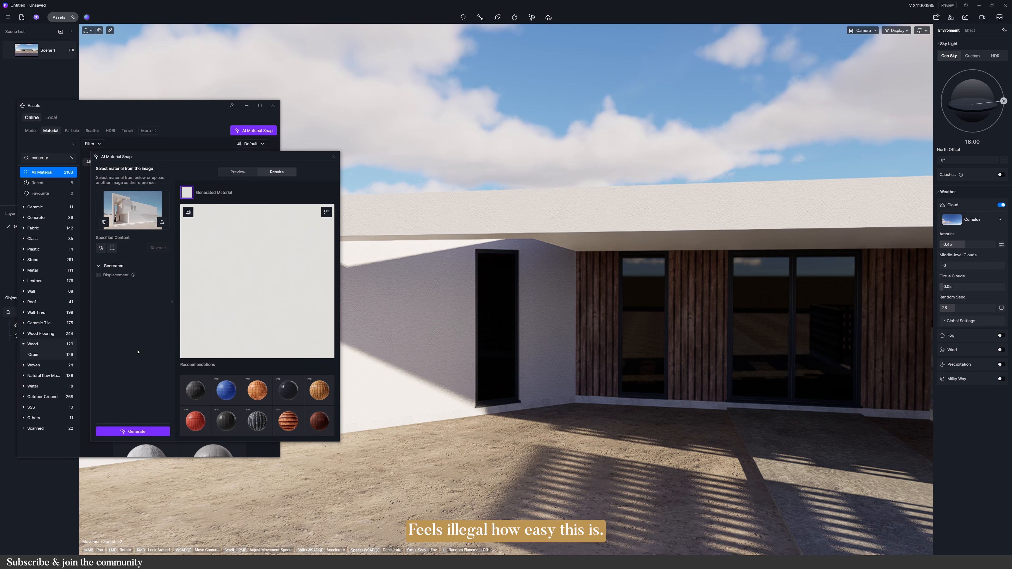
click(326, 212)
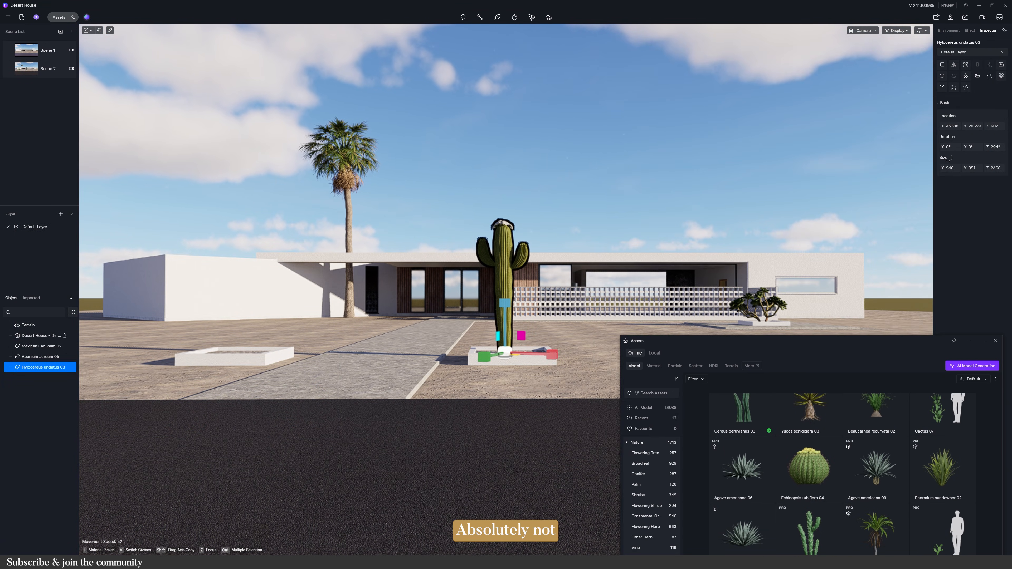
Narrow the Hylocereus undatus 03 cactus to an X size of 640 and place a copy in the empty planter across the path.
drag(538, 353, 524, 354)
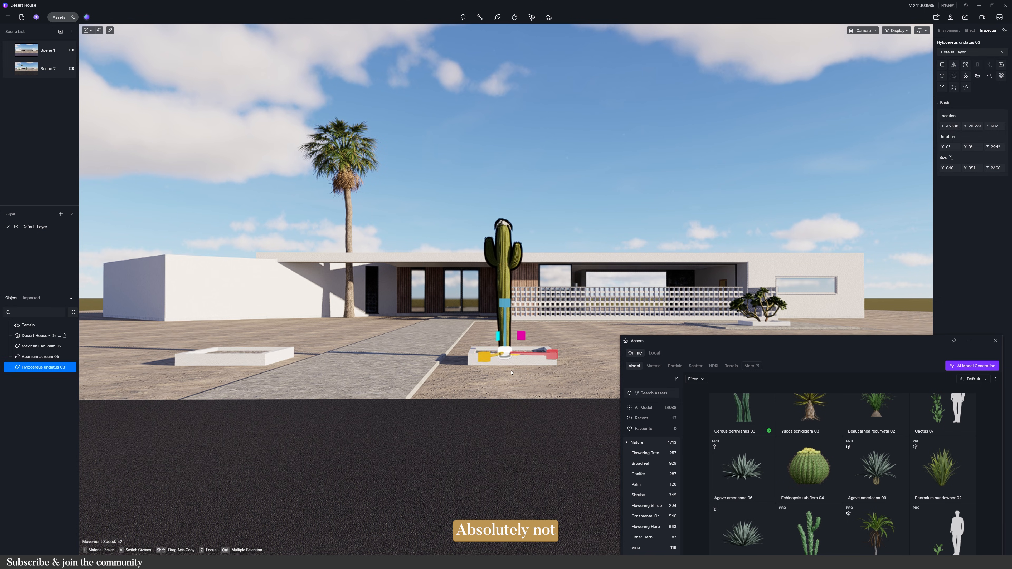
drag(466, 353, 470, 353)
key(ctrl+c)
key(ctrl+v)
click(239, 354)
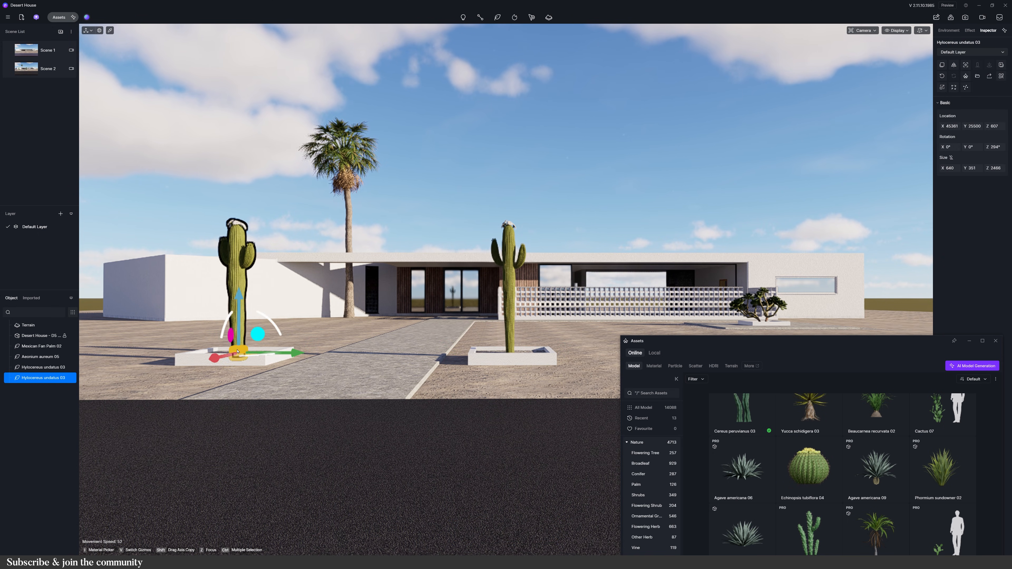
mouse_move(260, 356)
mouse_down()
mouse_move(280, 354)
mouse_move(250, 355)
mouse_up()
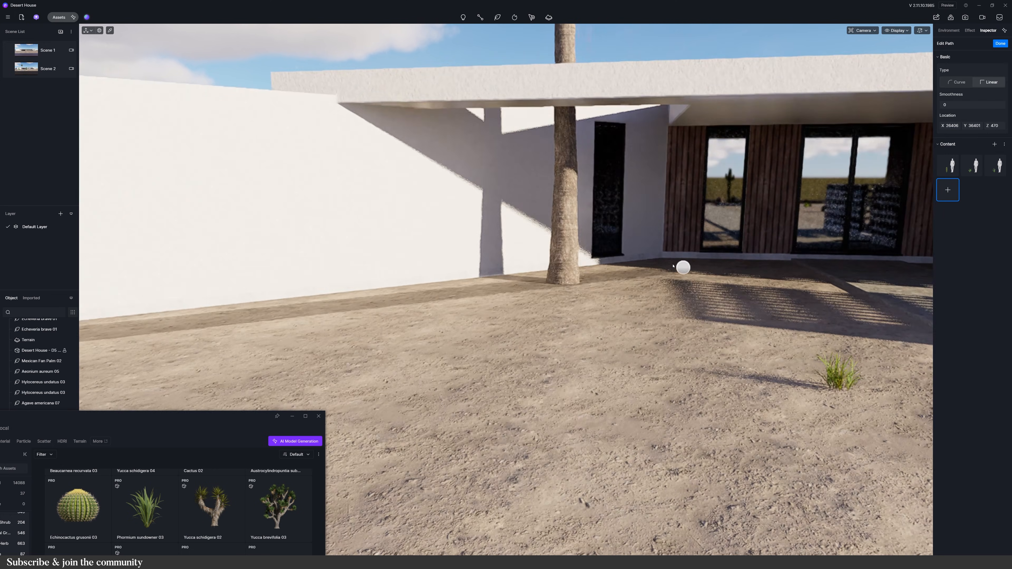
Extend the linear vegetation path past the palm to the paved entrance path and finish it.
click(669, 263)
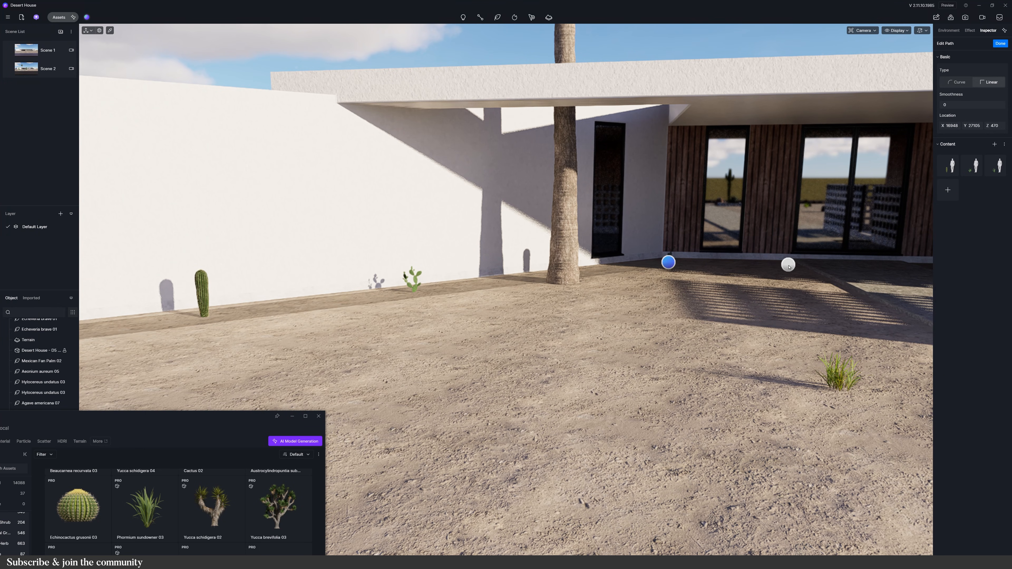
click(788, 265)
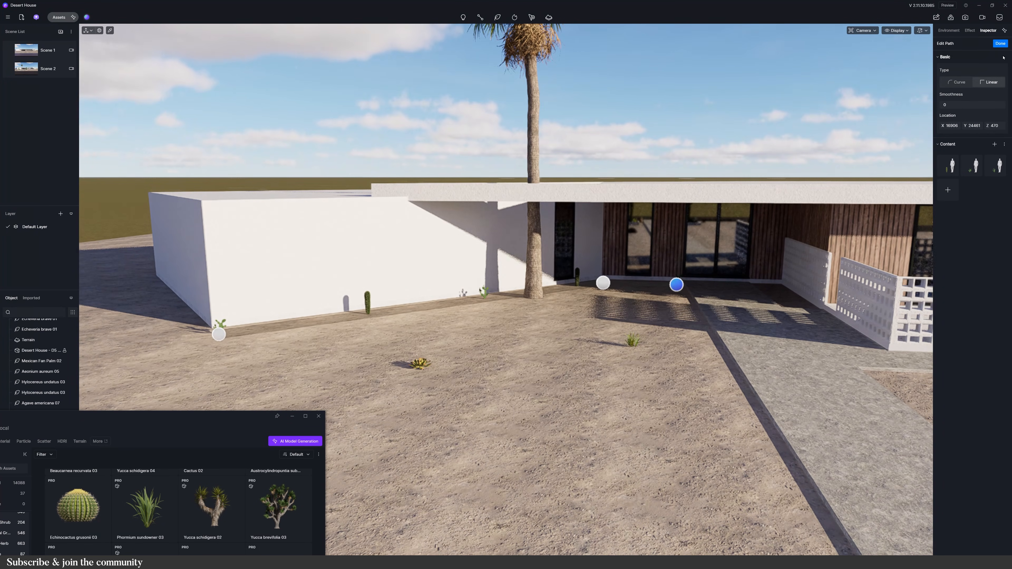
key(Return)
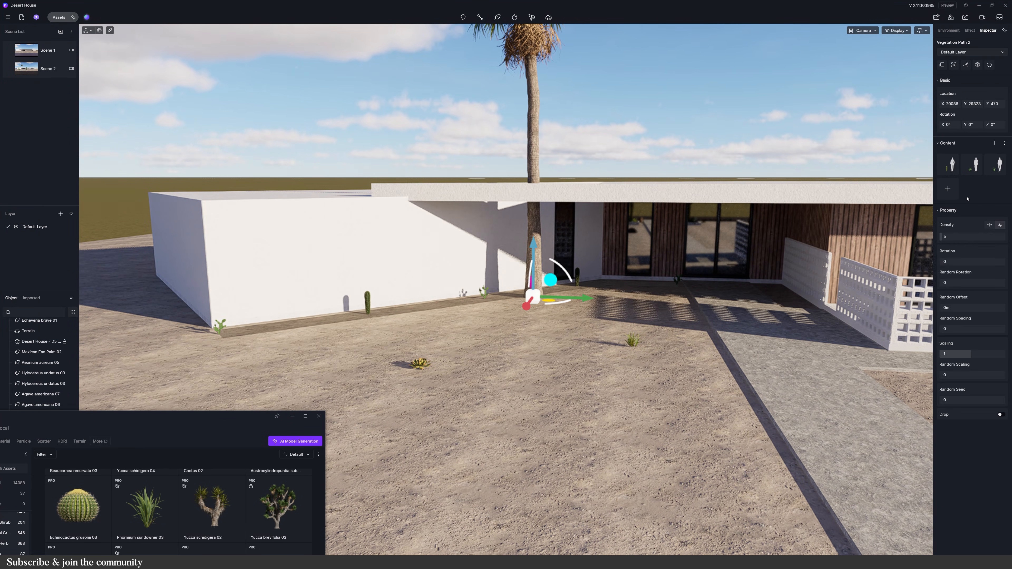
Adjust the planting density of Vegetation Path 2.
mouse_move(944, 237)
mouse_down()
mouse_move(954, 238)
mouse_move(948, 245)
mouse_up()
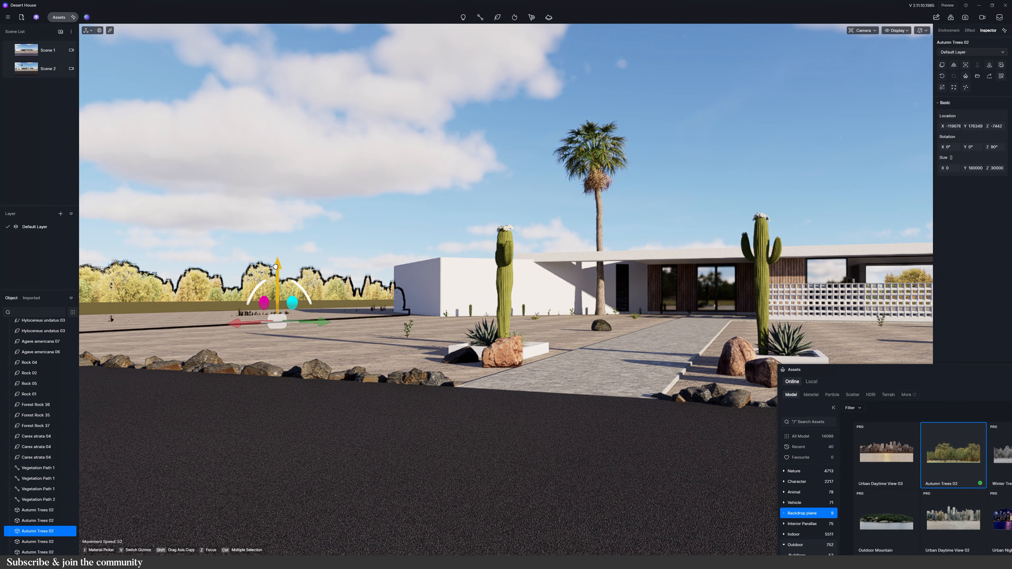
Adjust the height of the Autumn Trees 02 backdrop beyond the white wing and the position of the one at the house's opposite end.
drag(276, 267, 276, 271)
key(Escape)
right_drag(276, 270, 550, 267)
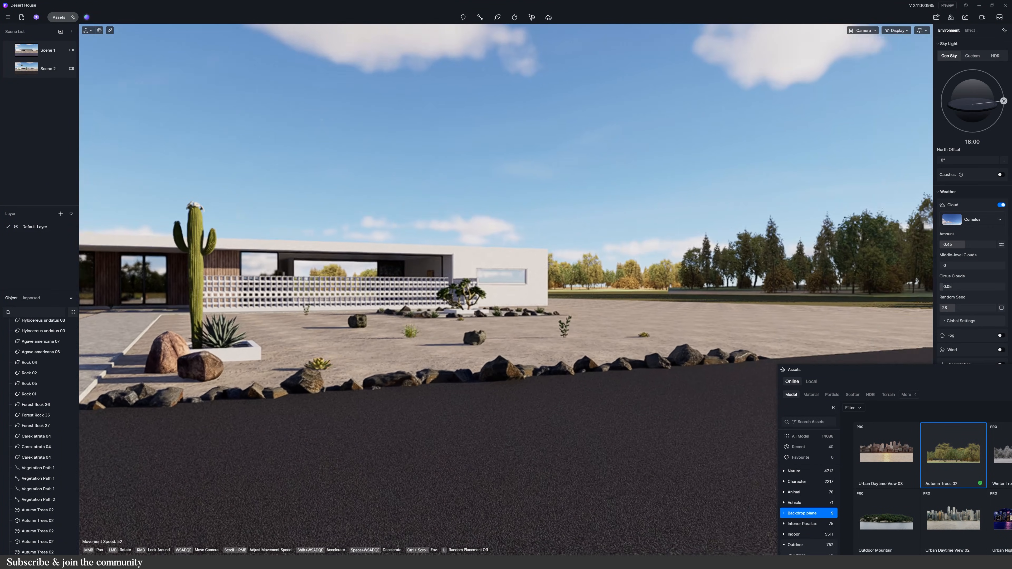
right_drag(191, 240, 203, 240)
click(554, 270)
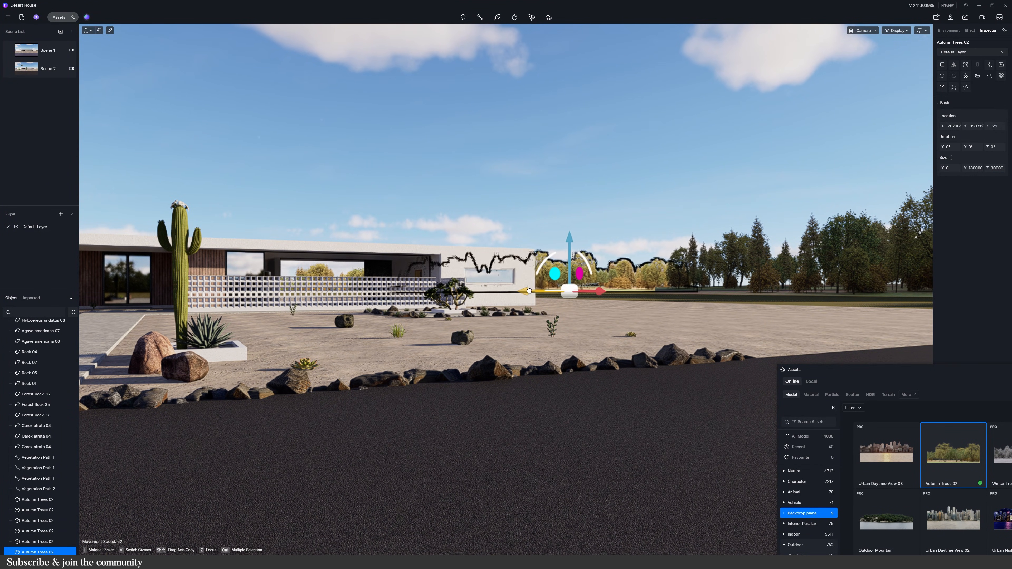
drag(603, 246, 603, 248)
key(e)
key(v)
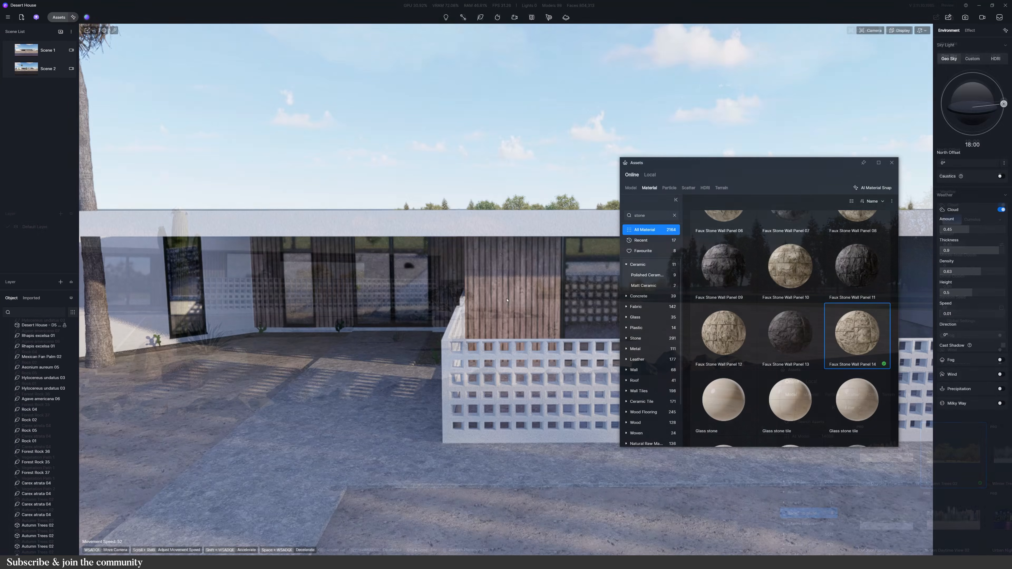
Apply Faux Stone Wall Panel 14 to the wood-clad wall beside the patio glazing and enable its True Displacement.
drag(857, 335, 883, 443)
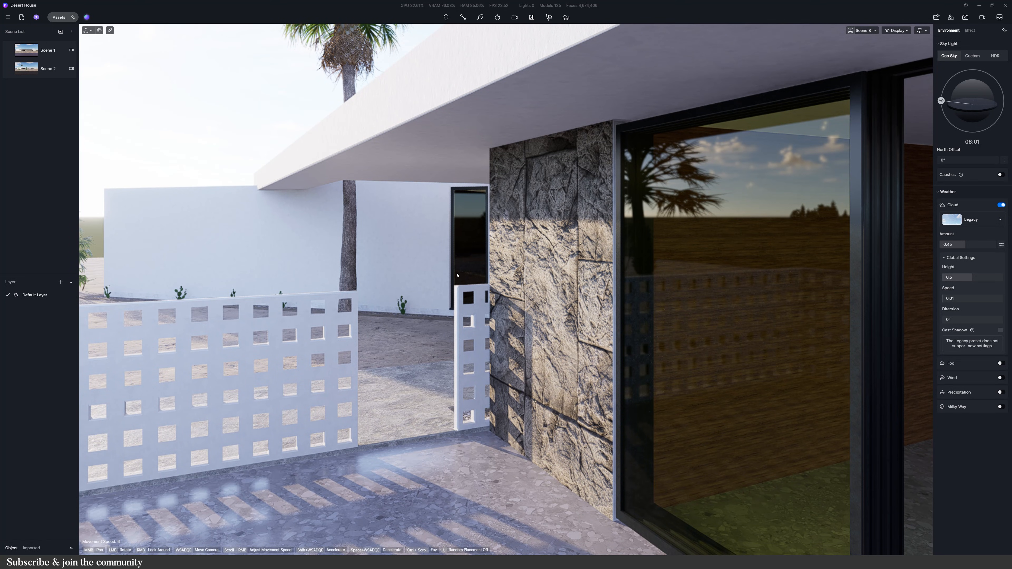
click(553, 357)
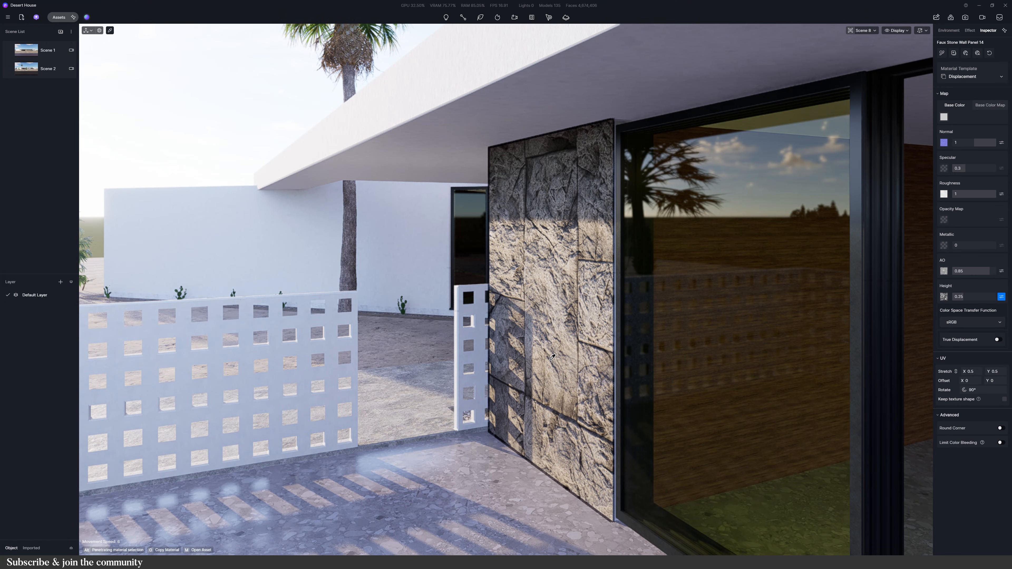
click(997, 340)
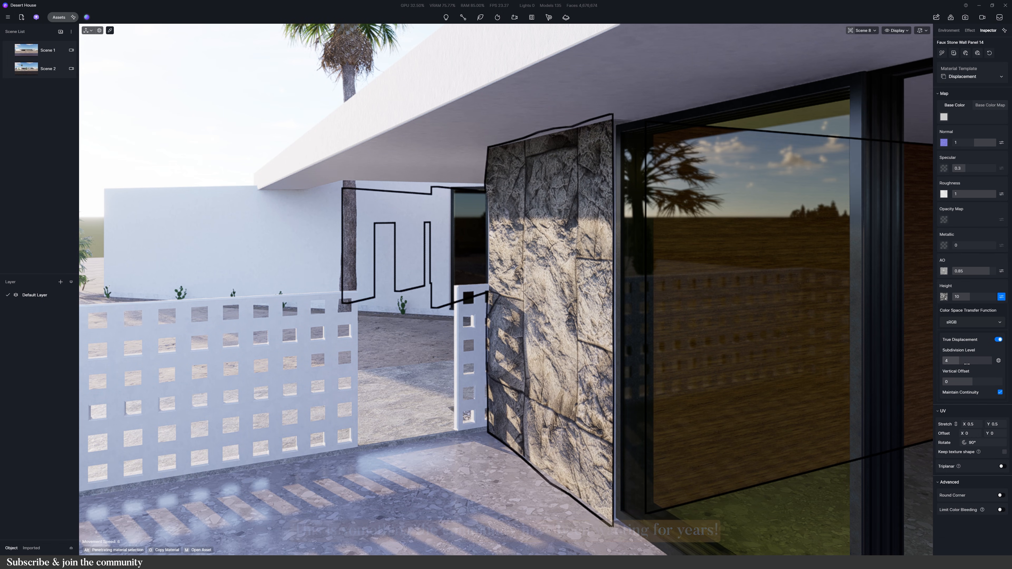
Display the scene as a wireframe and try a displacement Subdivision Level of 2 before setting it to 6.
click(897, 30)
click(891, 75)
click(968, 361)
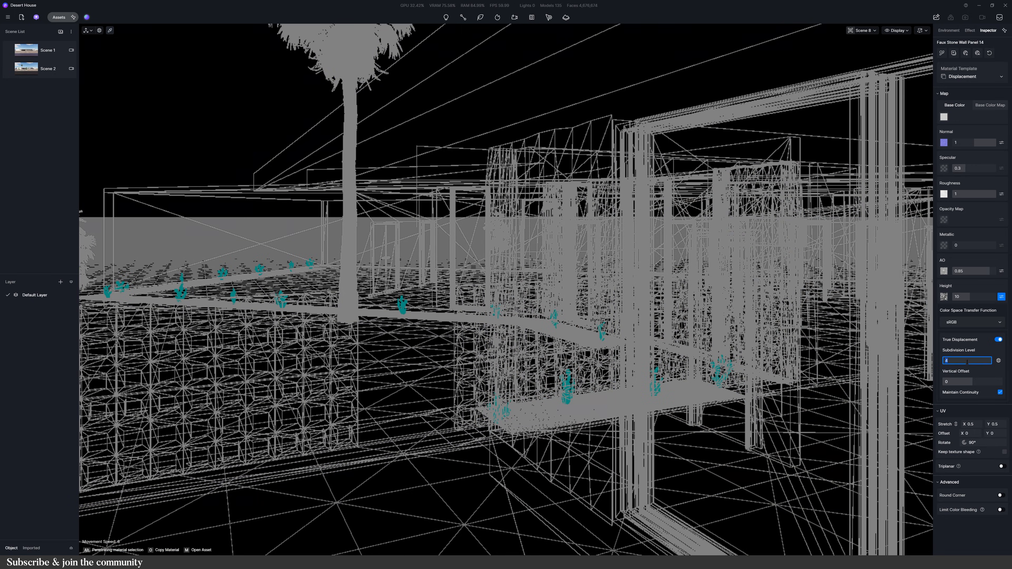
text(2)
key(Return)
click(968, 361)
text(6)
key(Return)
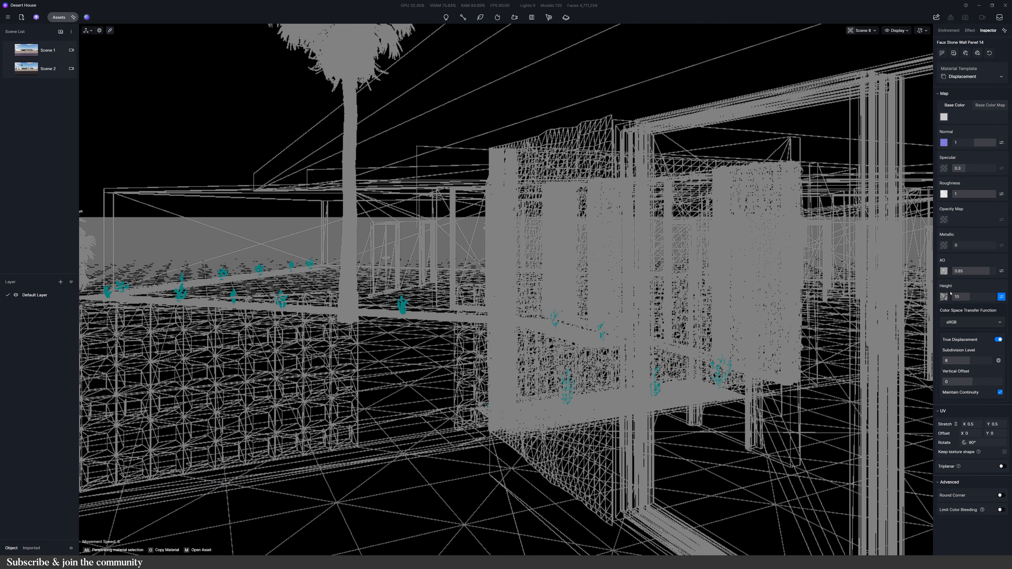
Restore the rendered display and adjust the Vertical Offset of the stone displacement.
click(897, 30)
click(880, 76)
mouse_move(971, 382)
mouse_down()
mouse_move(989, 383)
mouse_move(977, 384)
mouse_up()
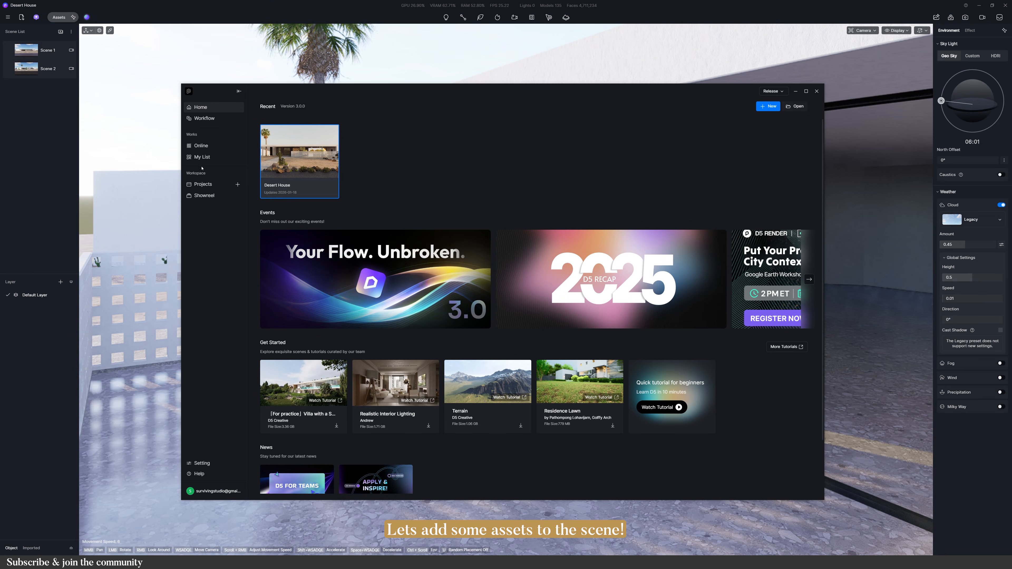
Search the online asset library for "outdoor" and move its window aside to reveal the patio.
click(201, 146)
click(458, 92)
click(448, 130)
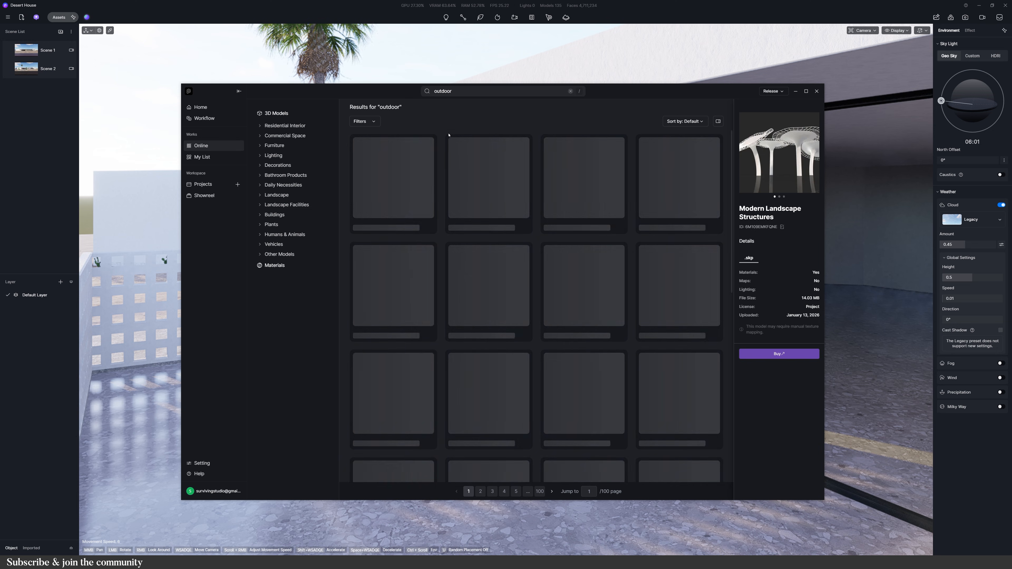
drag(405, 93, 703, 84)
Browse the outdoor results and download the Ontario Outdoor Sofa 02 model.
scroll(774, 363, down, 5)
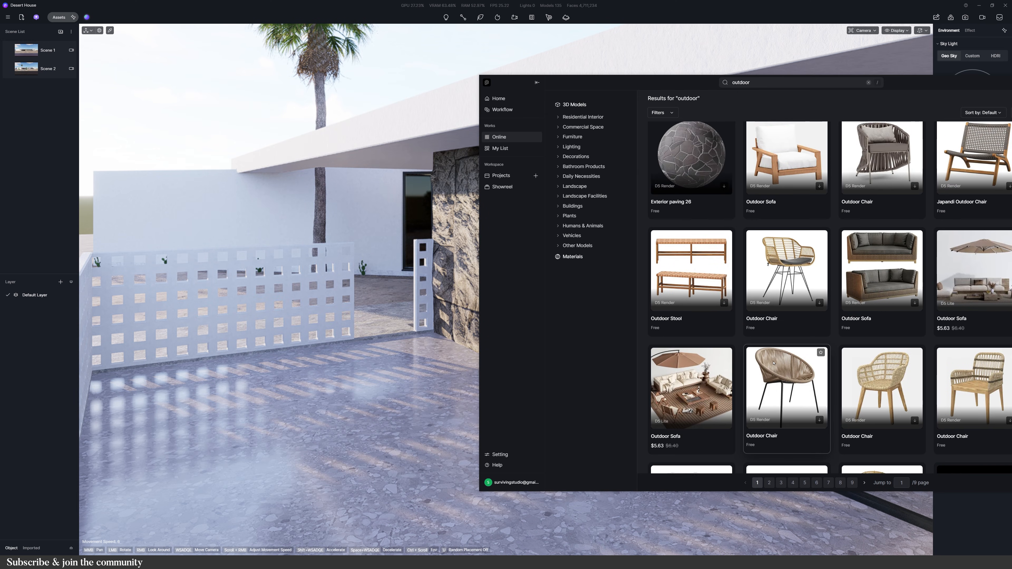
scroll(774, 362, down, 1)
scroll(774, 363, up, 3)
drag(923, 87, 897, 84)
scroll(819, 376, down, 6)
scroll(819, 376, down, 10)
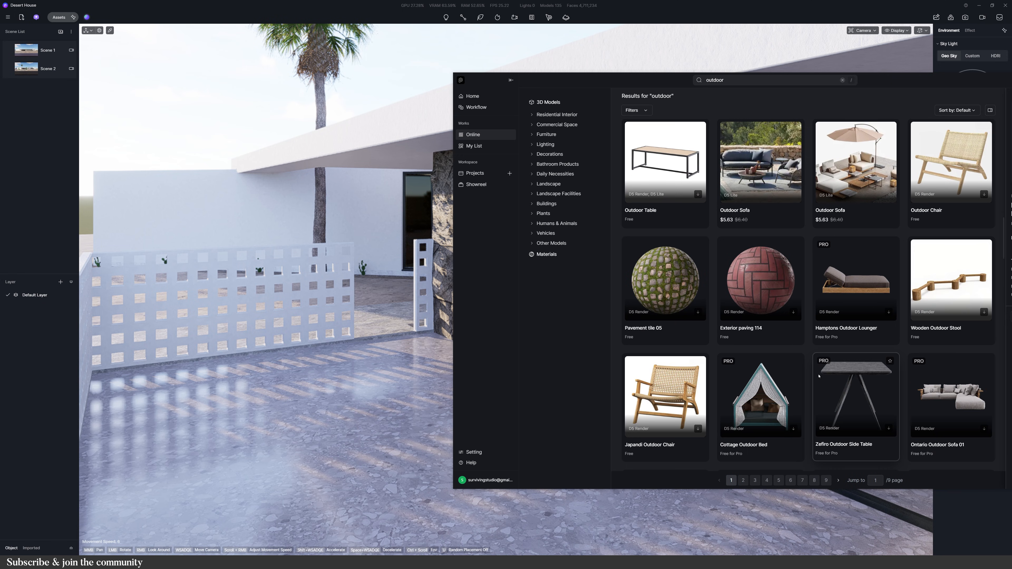
click(679, 363)
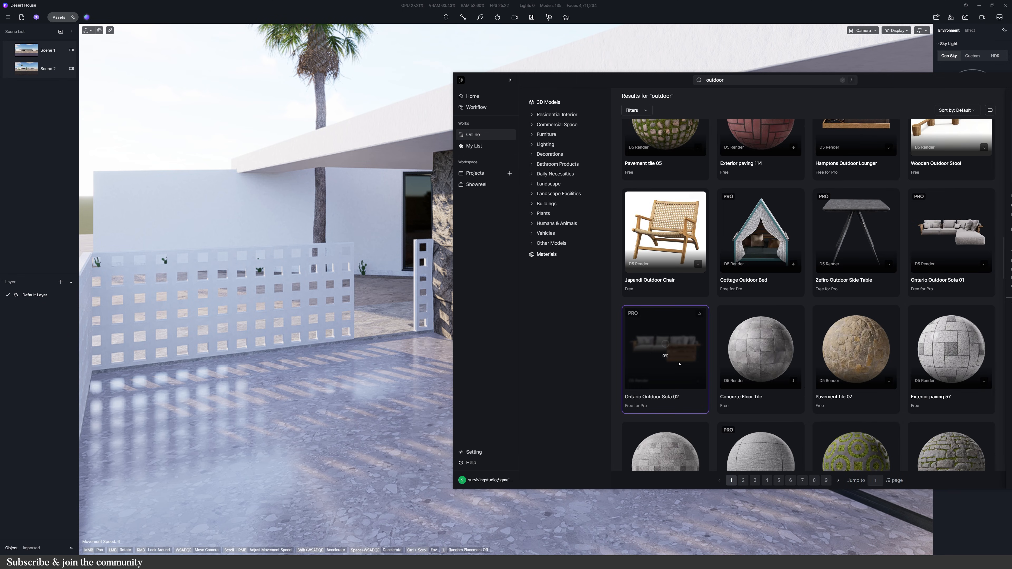
scroll(679, 363, down, 2)
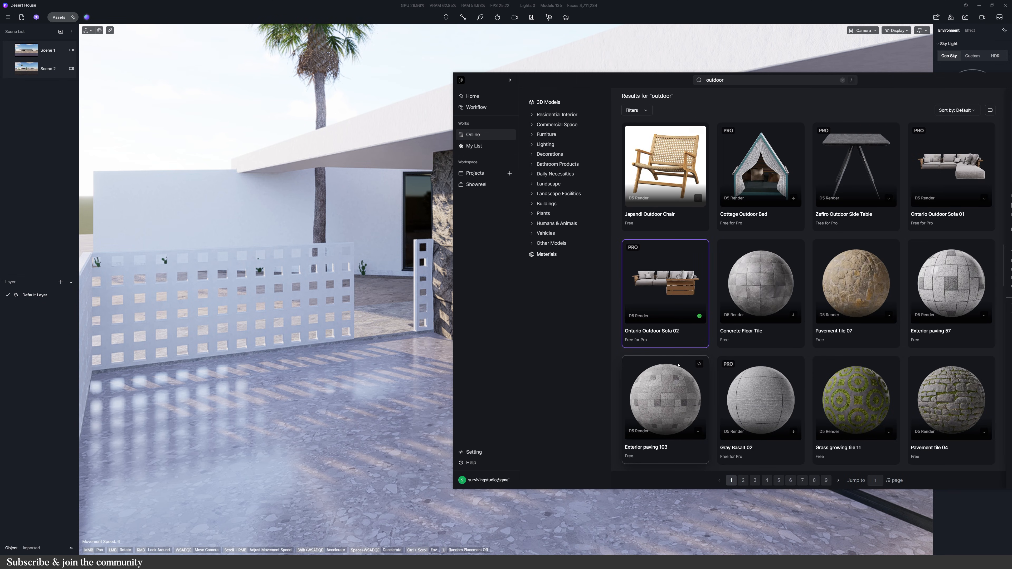
Place Ontario Outdoor Sofa 02 on the patio and move it into the corner formed by the breeze-block walls.
click(664, 280)
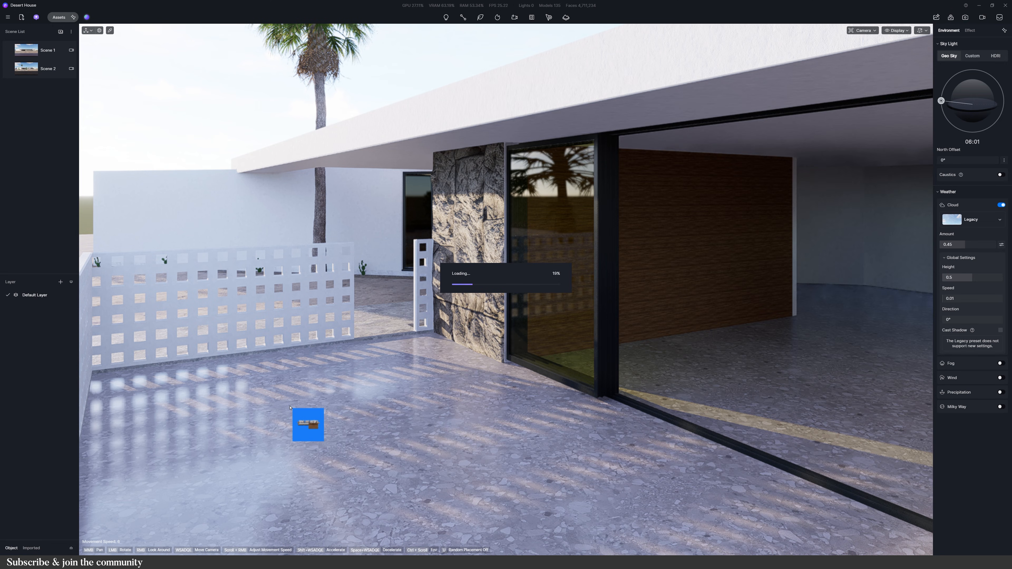
click(290, 408)
drag(290, 371, 291, 353)
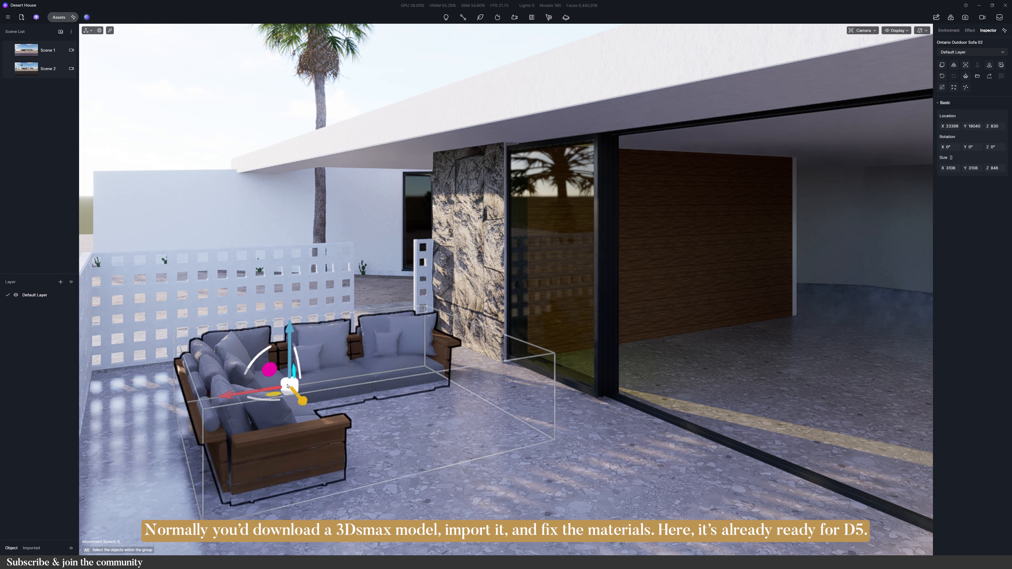
drag(291, 391, 275, 382)
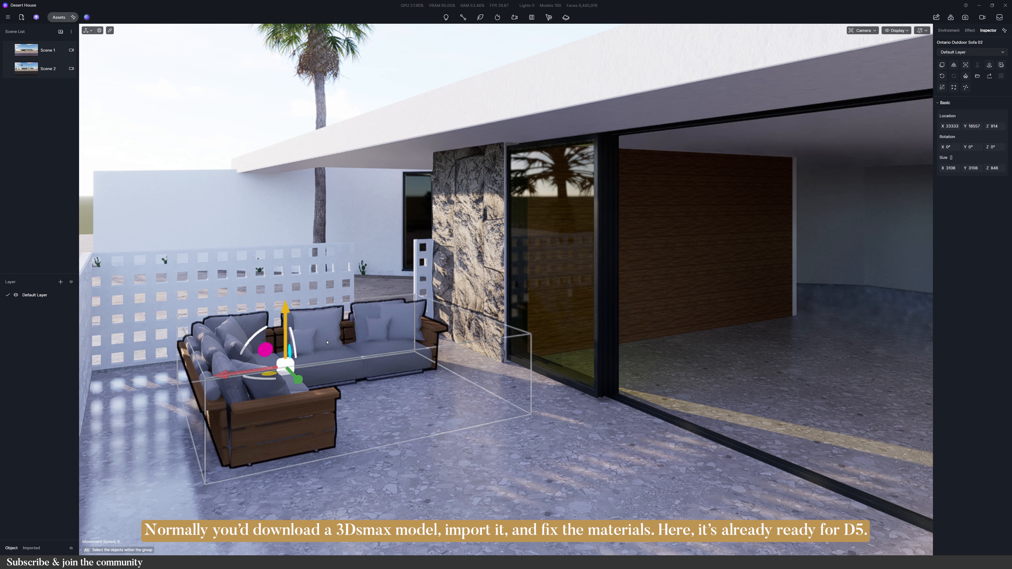
click(330, 383)
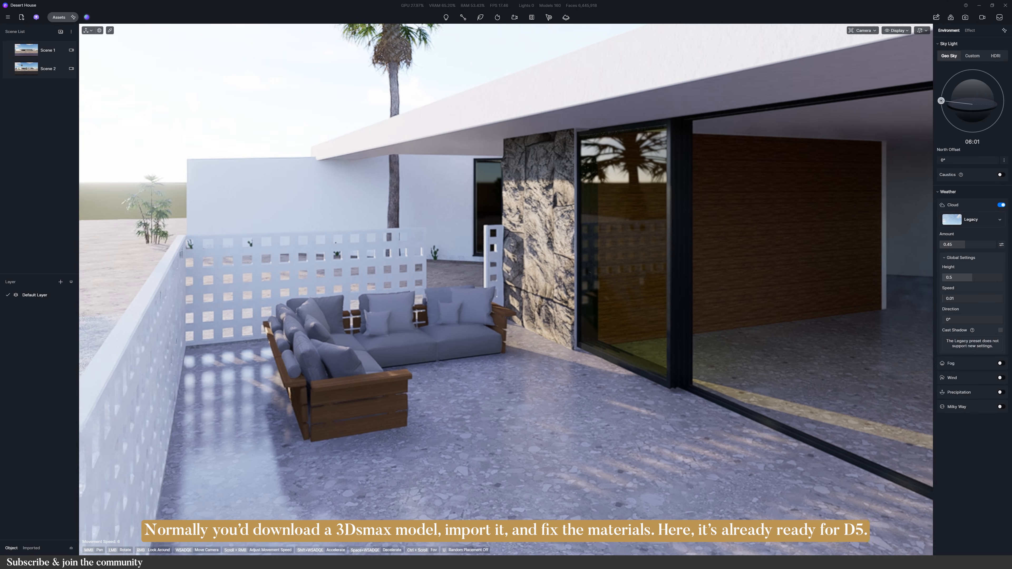
click(351, 347)
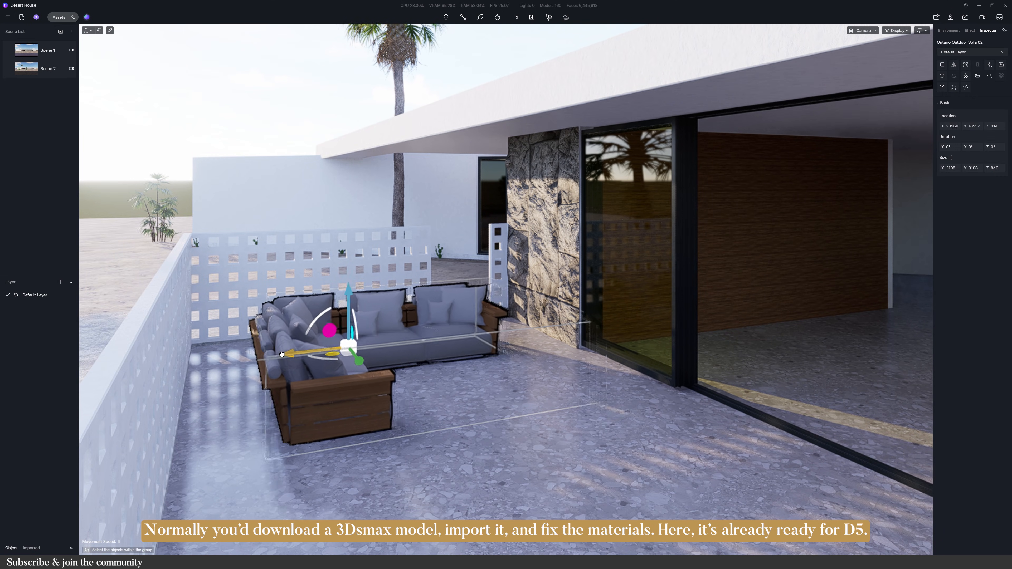
click(144, 122)
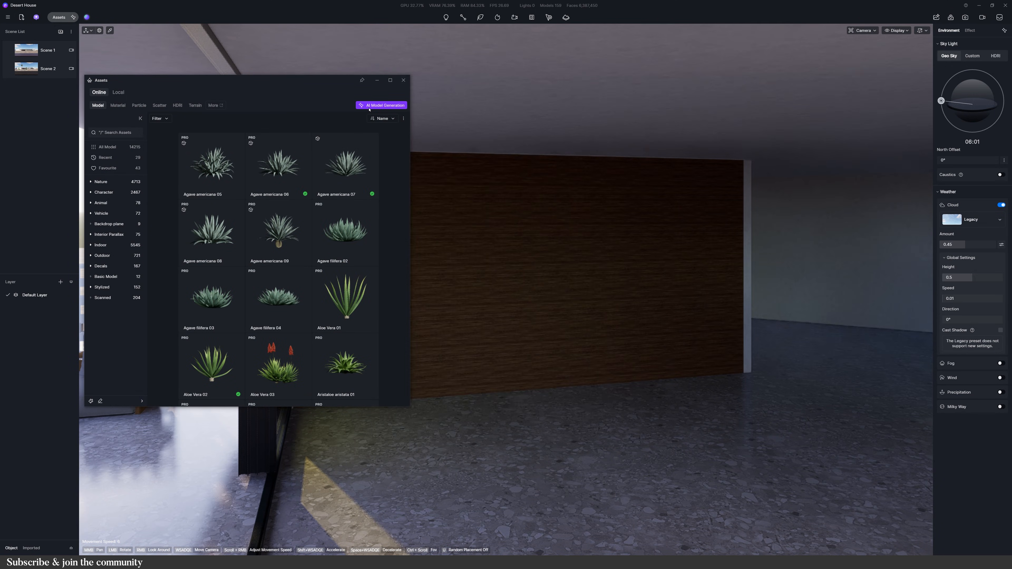
Open AI Model Generation and place the generated Media Wall model on the floor in front of the interior wood wall.
click(369, 107)
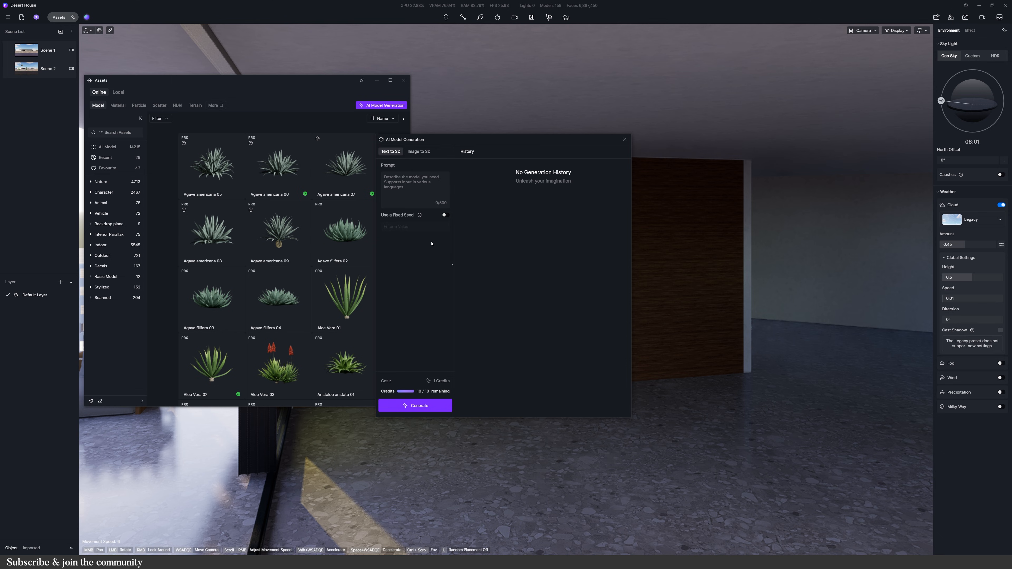
click(425, 174)
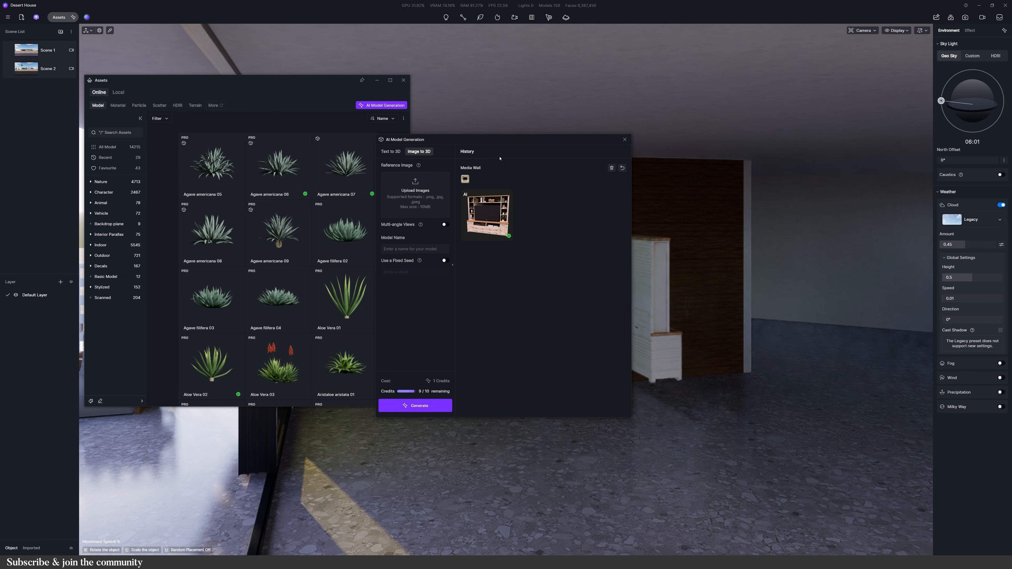
drag(504, 138, 249, 236)
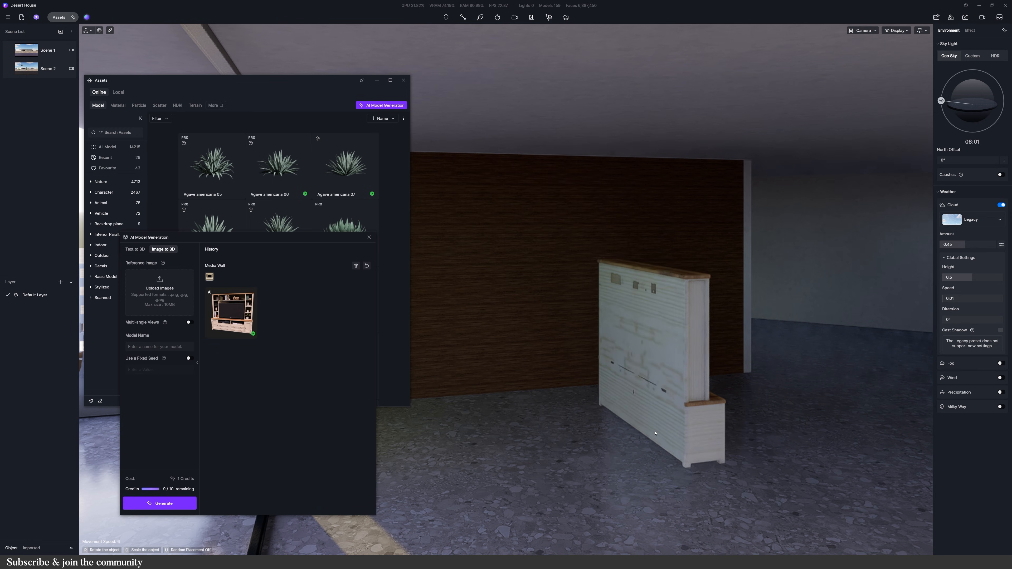
click(562, 418)
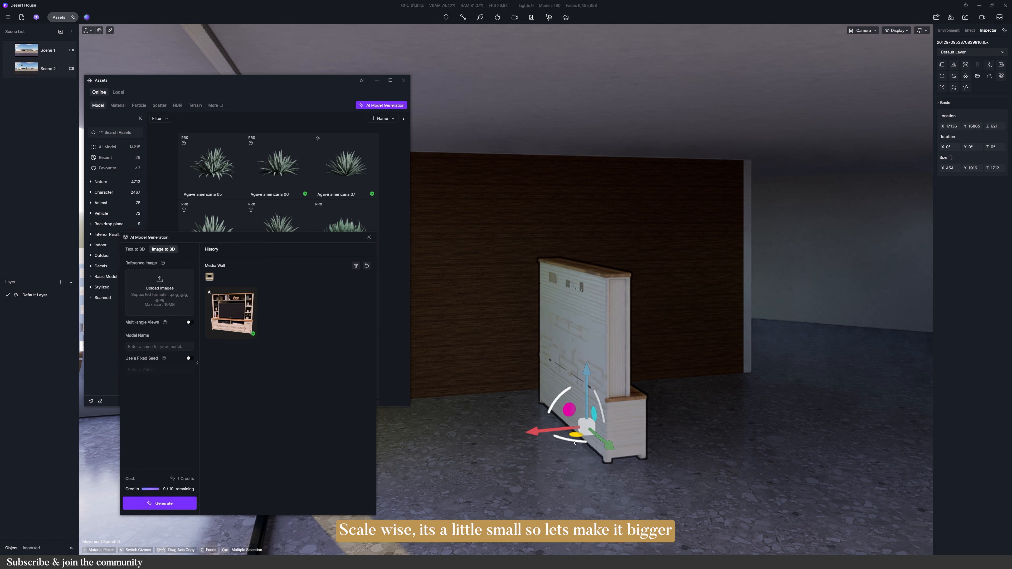
Rotate the media wall 90° about the Z axis and move it back towards the wood wall.
drag(563, 452, 499, 412)
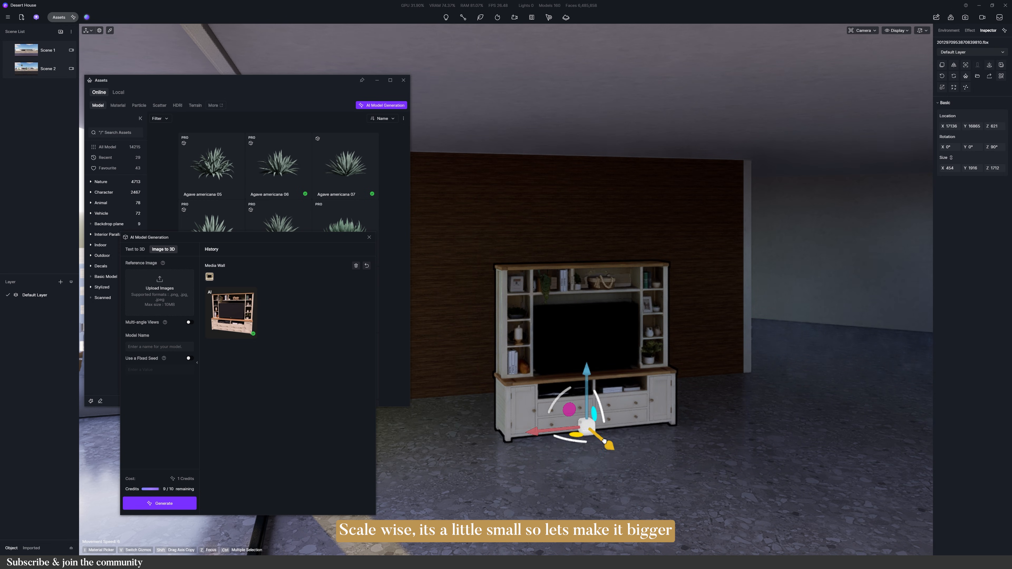
drag(604, 440, 554, 412)
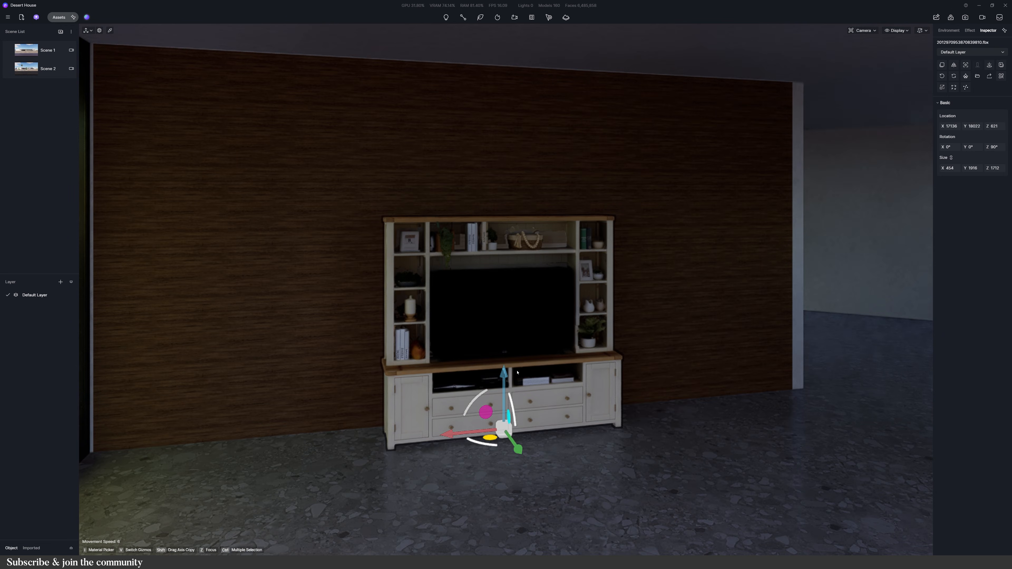
drag(558, 422, 585, 436)
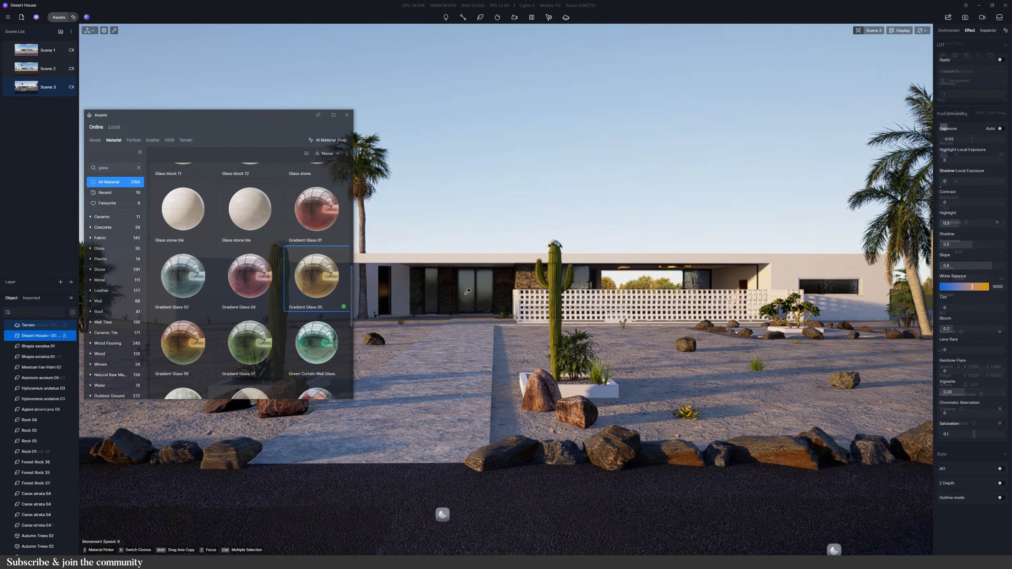
Apply the Gradient Glass 05 material to the house's windows.
drag(317, 275, 490, 408)
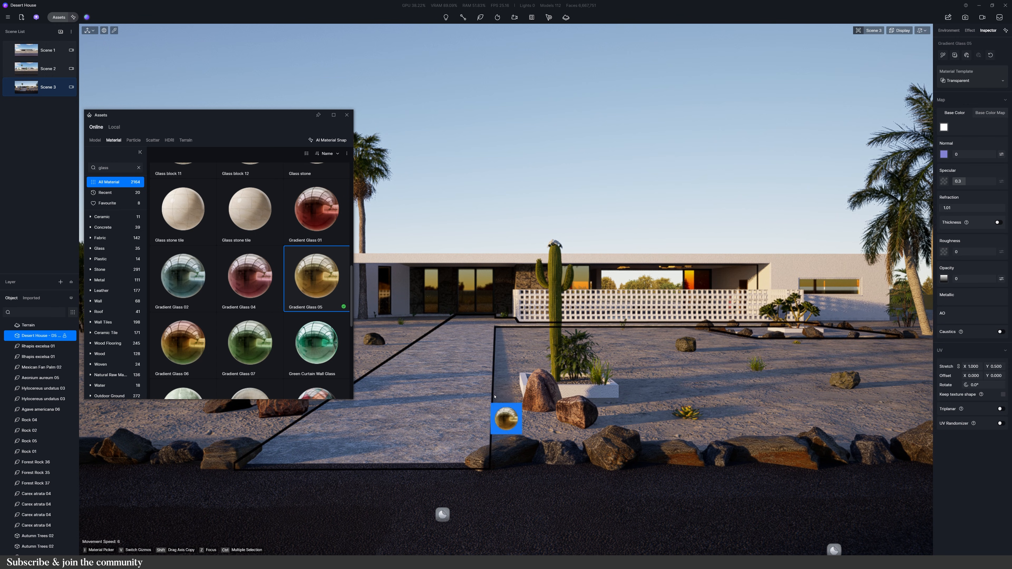
drag(494, 397, 496, 399)
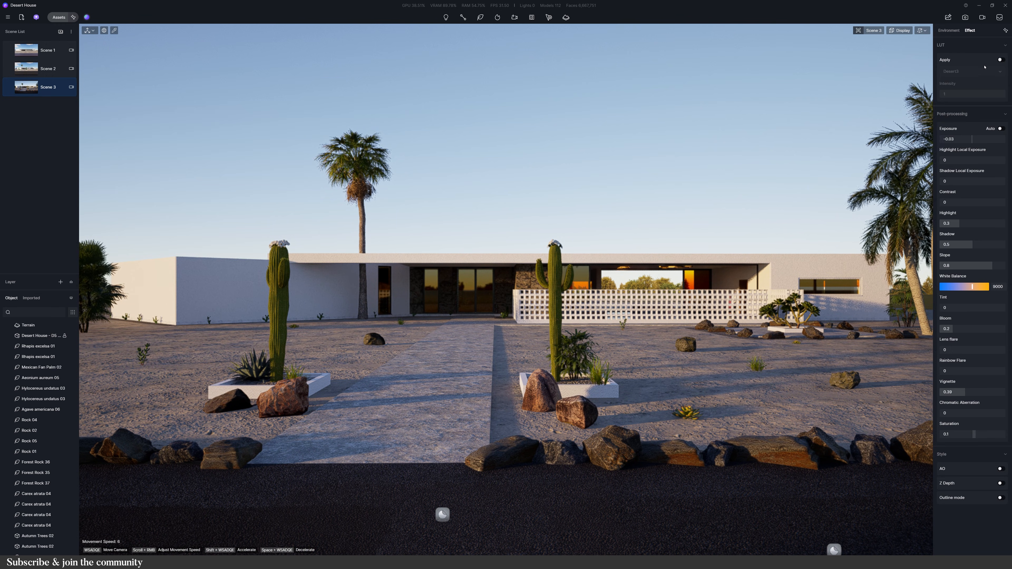
Review the environment and effect settings and open AI Atmosphere Match.
click(958, 31)
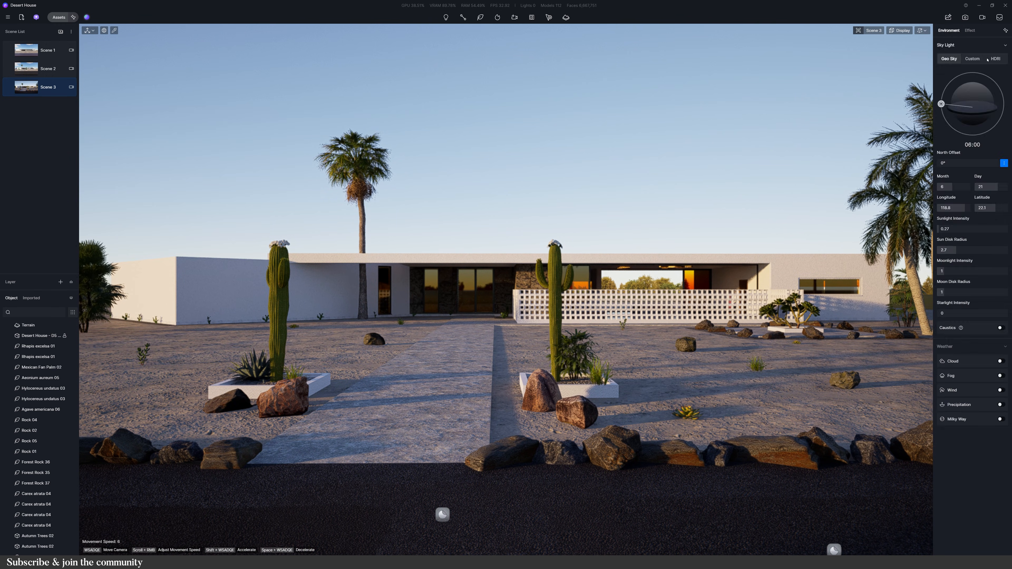
click(971, 31)
click(1004, 31)
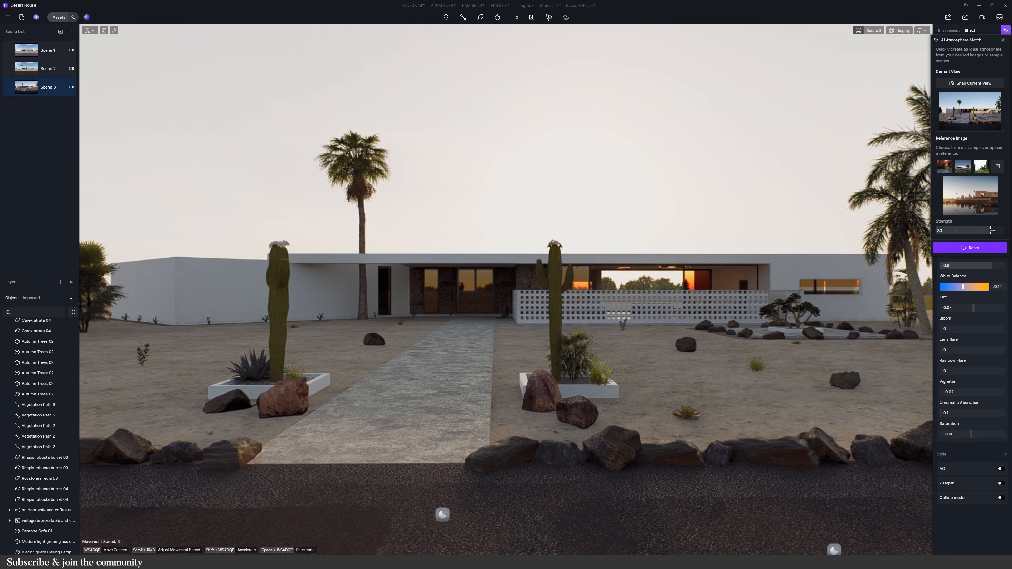
Relight the scene by rotating the HDRI sky to about 196°, disabling fog and enabling the sun.
click(949, 30)
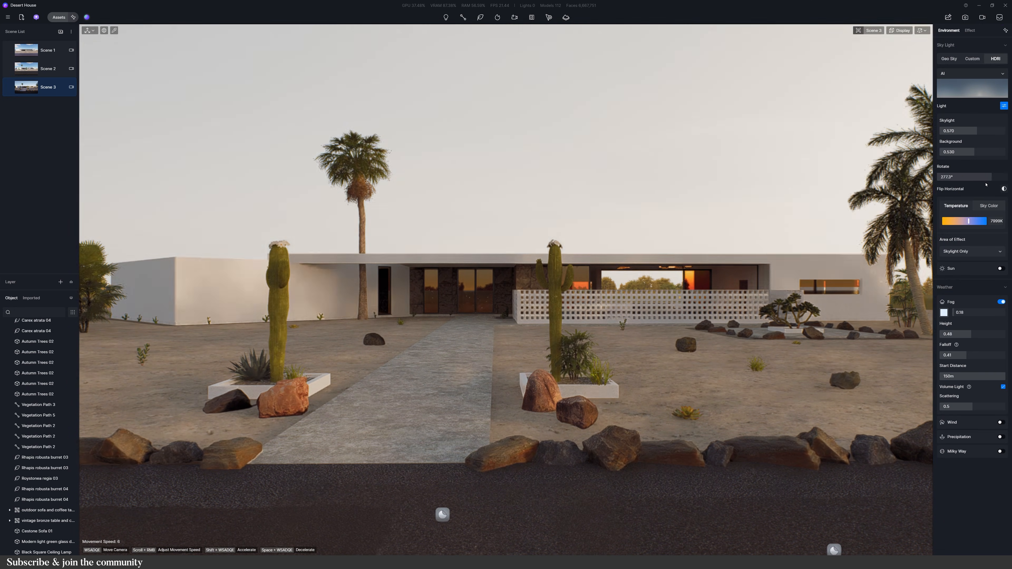
drag(986, 185, 973, 182)
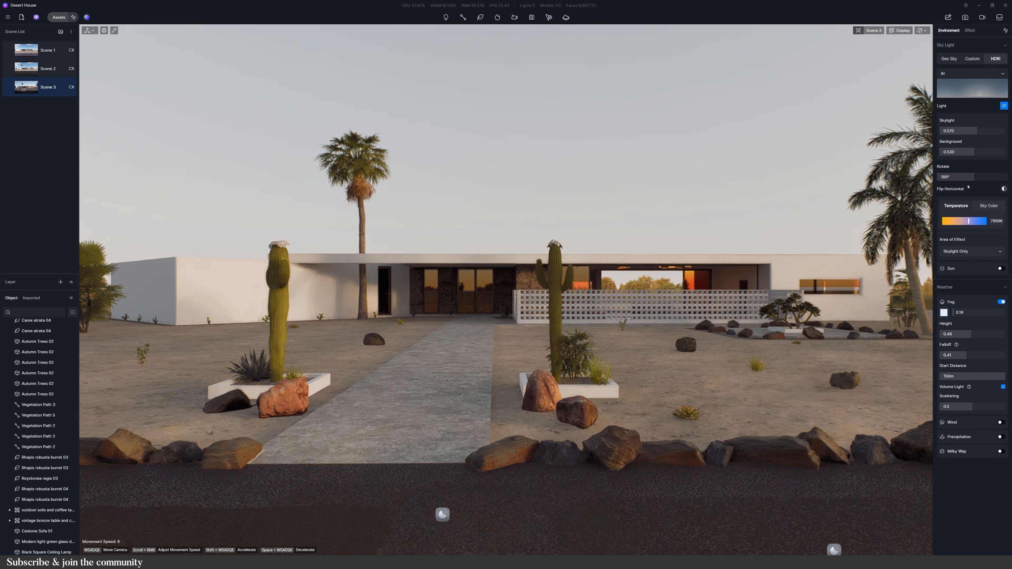
click(909, 32)
click(1001, 301)
click(1001, 268)
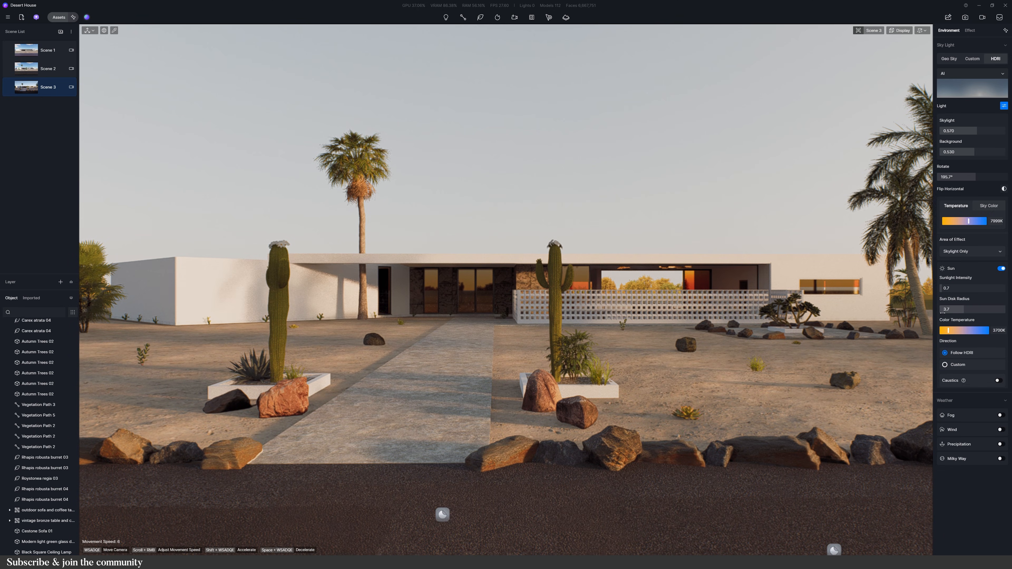
Give the sun a custom direction of altitude 10 and azimuth about 121, checking the shadows in a plain clay display.
click(964, 366)
drag(951, 384, 956, 406)
click(904, 31)
click(906, 75)
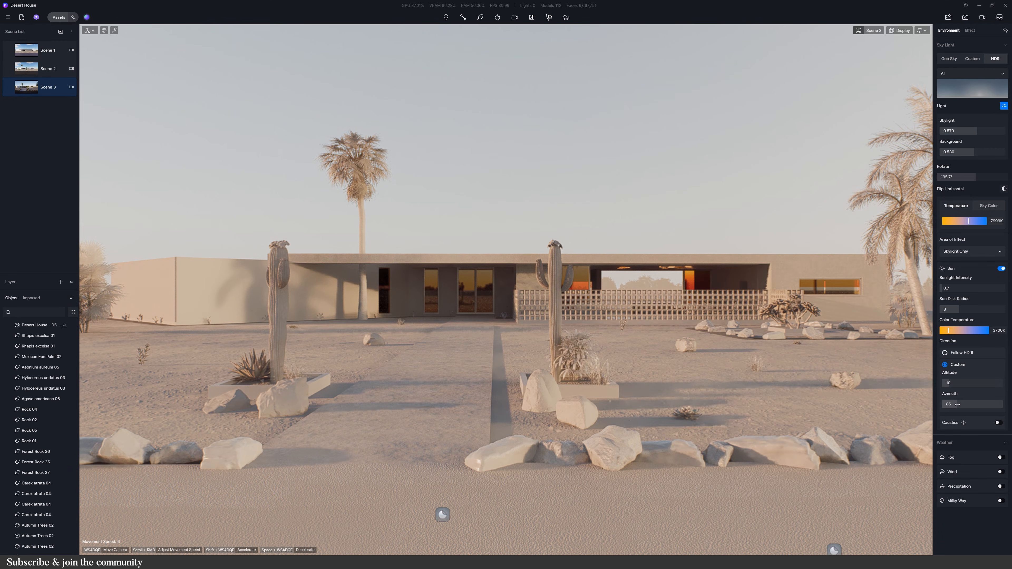
drag(956, 408, 963, 405)
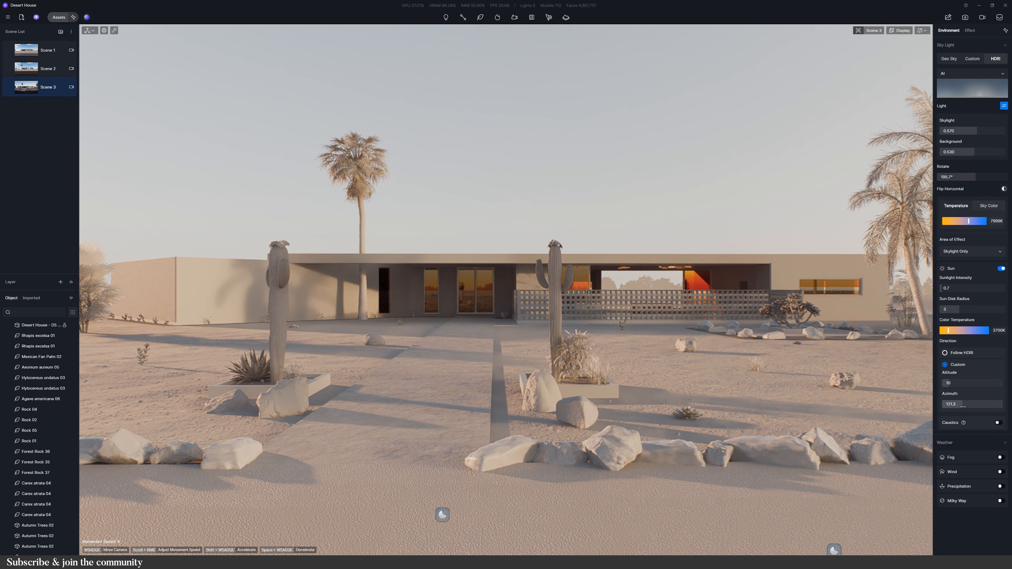
click(896, 32)
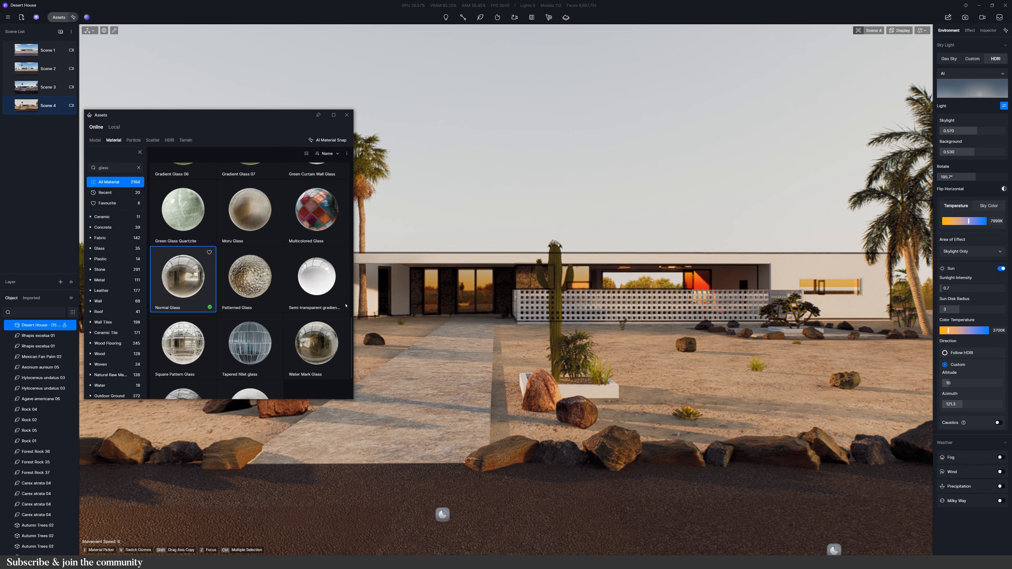
Replace the amber window glass with the Normal Glass material using a white base color, and save the project.
click(487, 288)
key(Escape)
click(945, 127)
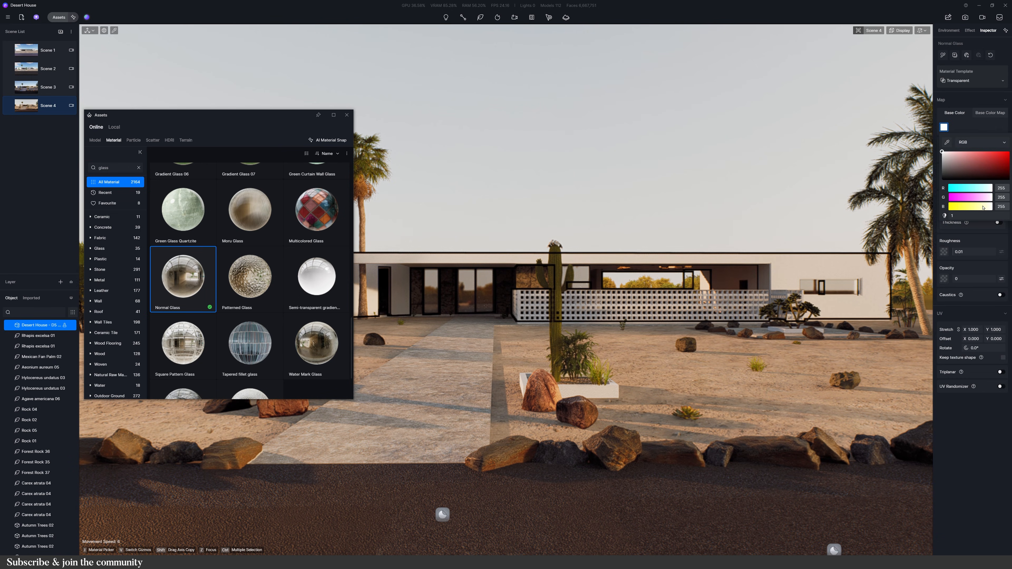
click(346, 115)
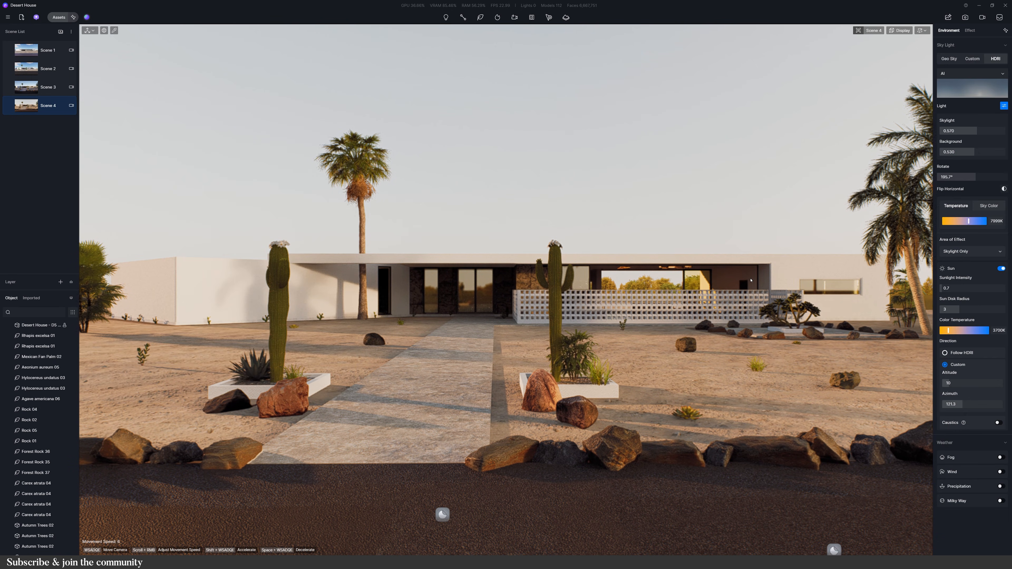
key(ctrl+s)
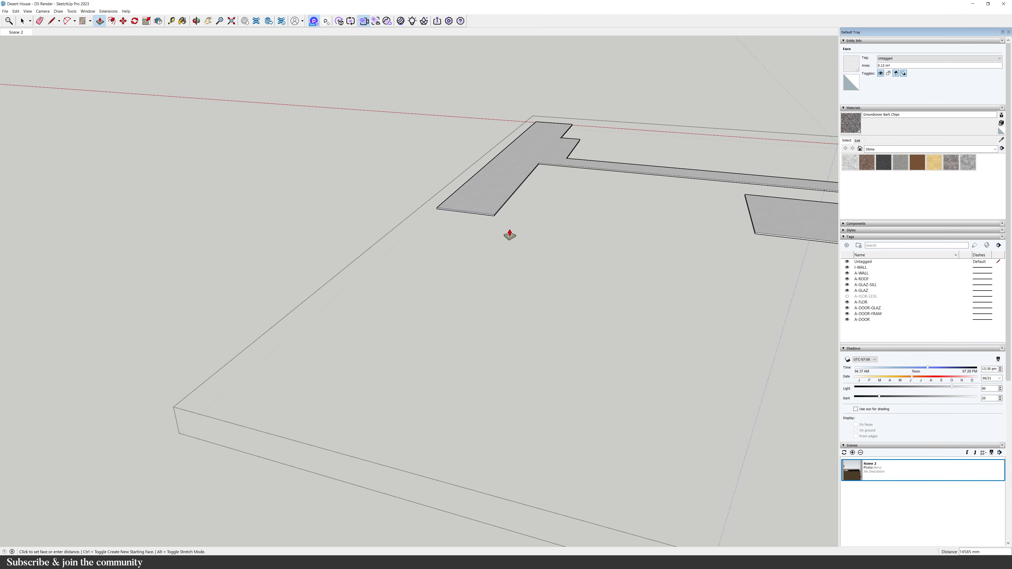
In SketchUp, extend the end of the entrance path outward by 8000 mm with Push/Pull.
text(8000)
key(Return)
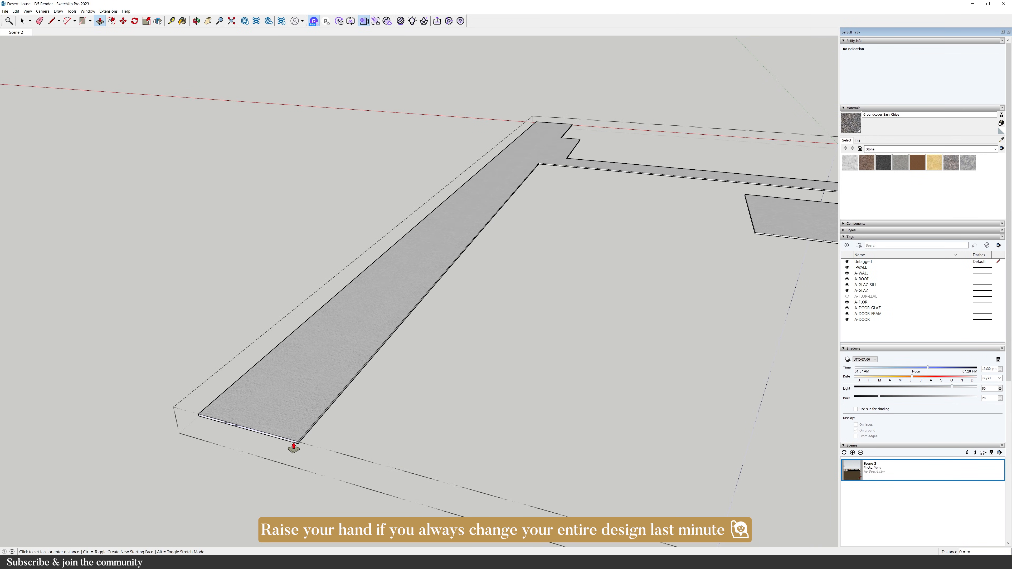
scroll(337, 410, down, 3)
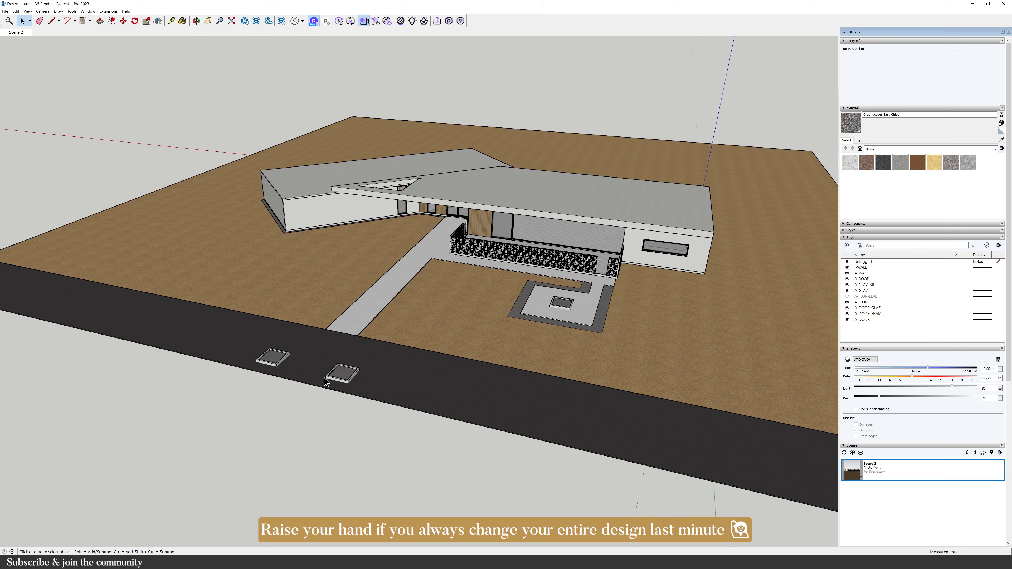
Select the two square planters lying on the road and move them back beside the end of the entrance path.
scroll(343, 374, up, 4)
click(337, 395)
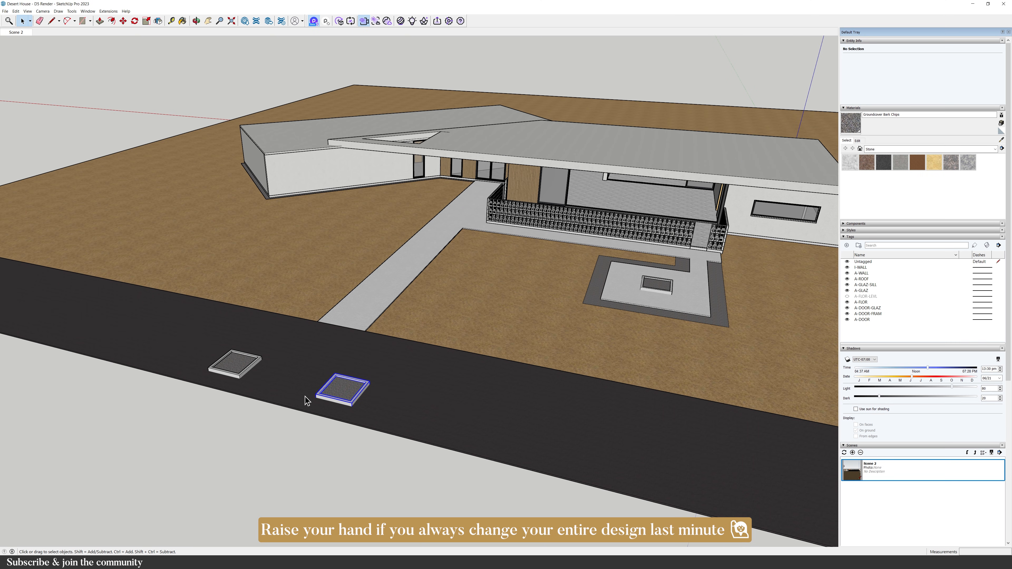
shift+click(248, 378)
shift+click(244, 373)
click(333, 398)
shift+click(243, 374)
scroll(254, 384, up, 1)
key(m)
click(320, 397)
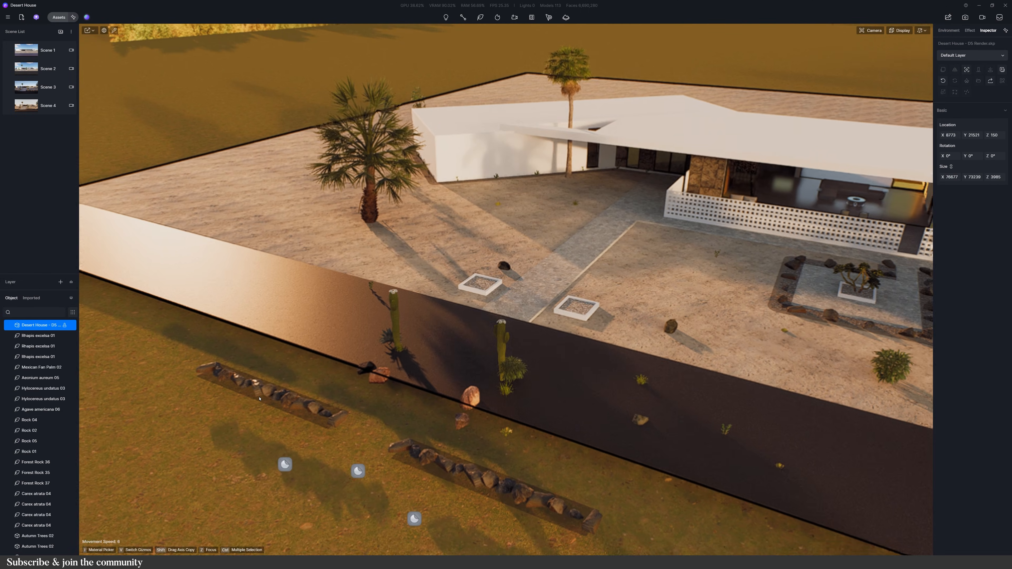
In D5 Render, select both stranded rock rows and move them to the road's edge in front of the house.
key(s)
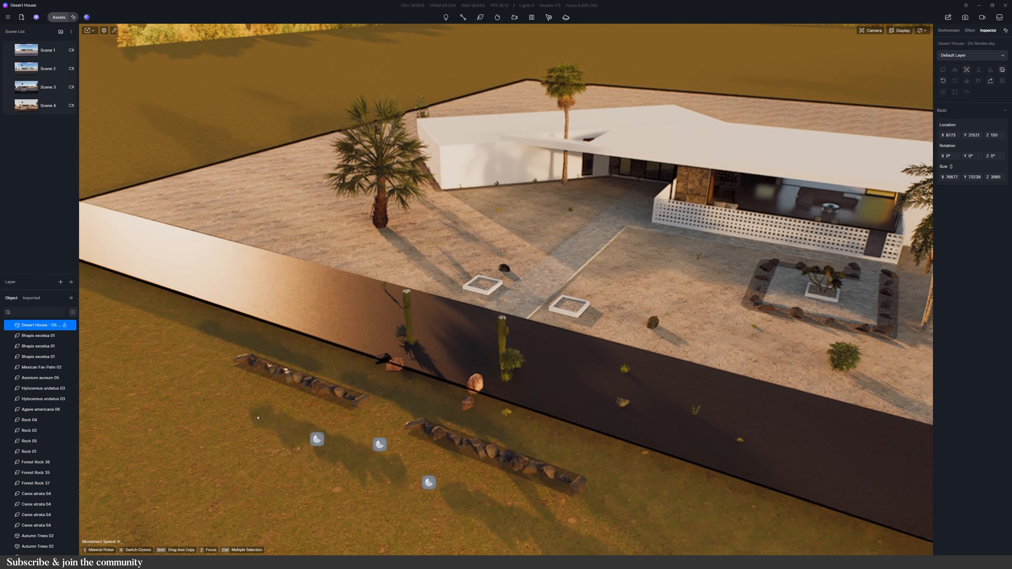
key(d)
click(402, 425)
ctrl+click(253, 365)
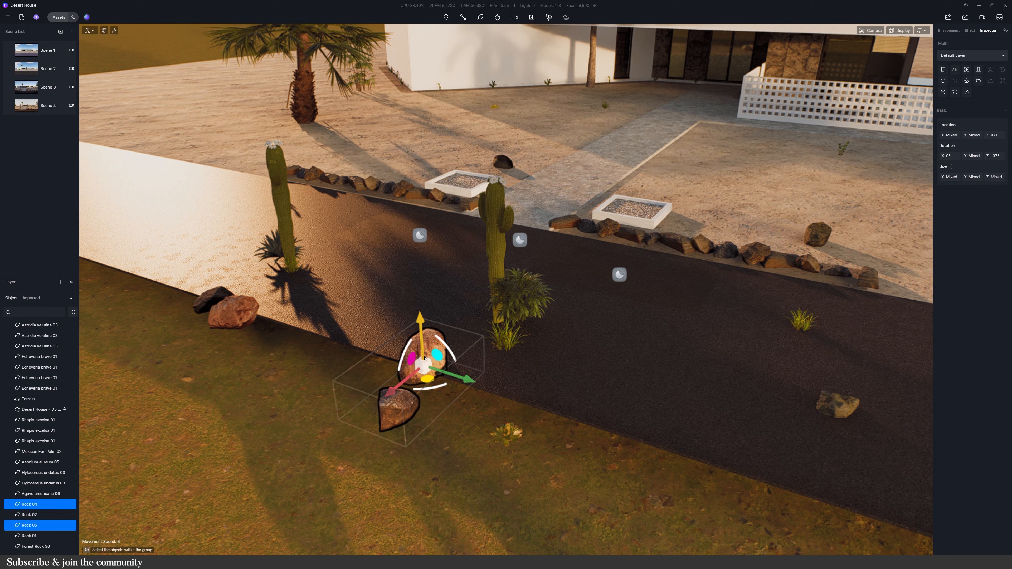
Group and move the loose rock pairs beside the two relocated planters, and reposition the small plant left on the road.
drag(418, 371, 606, 215)
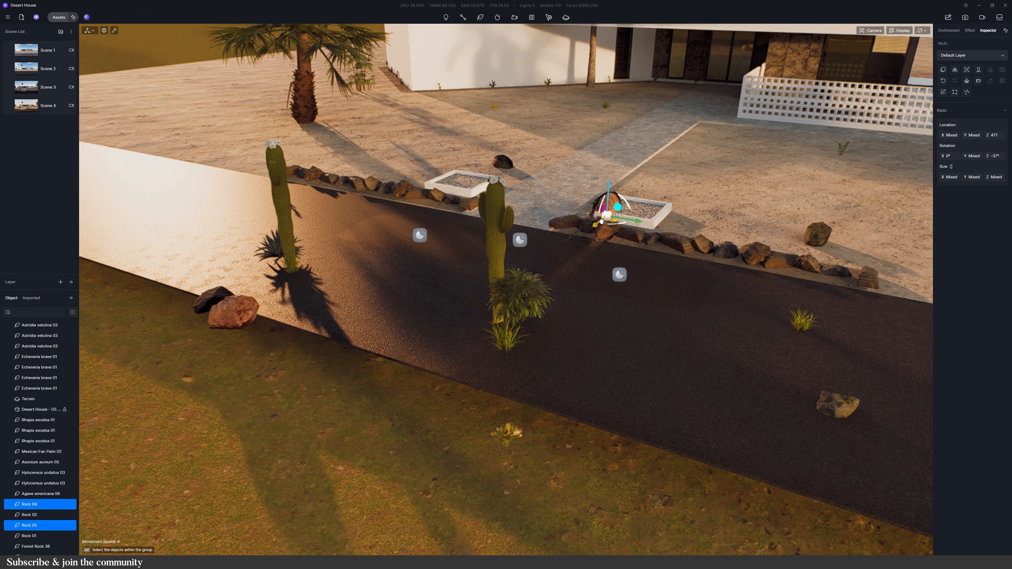
key(ctrl+g)
click(236, 318)
click(212, 298)
ctrl+click(235, 324)
drag(234, 324, 271, 253)
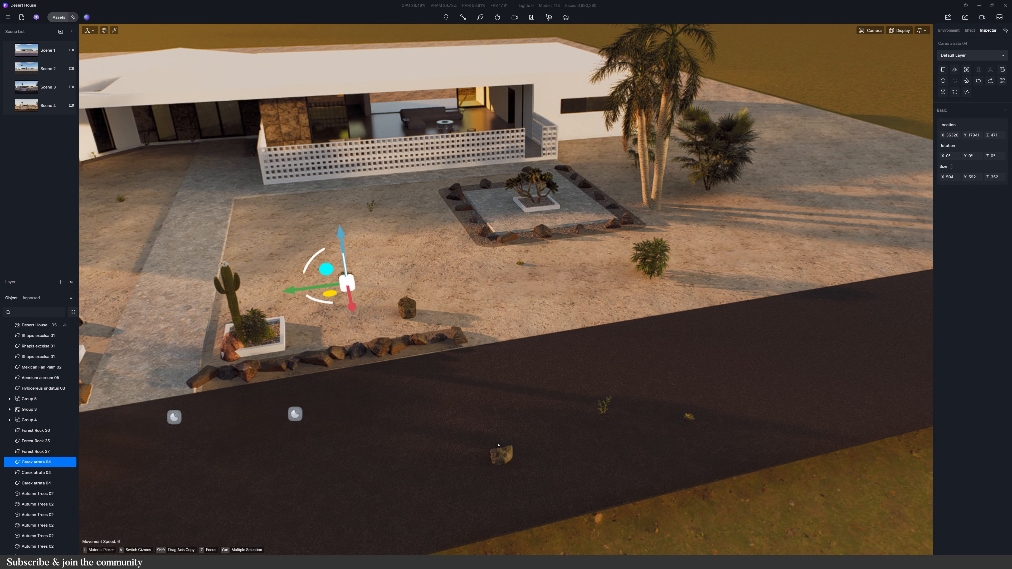
click(599, 413)
drag(599, 413, 678, 419)
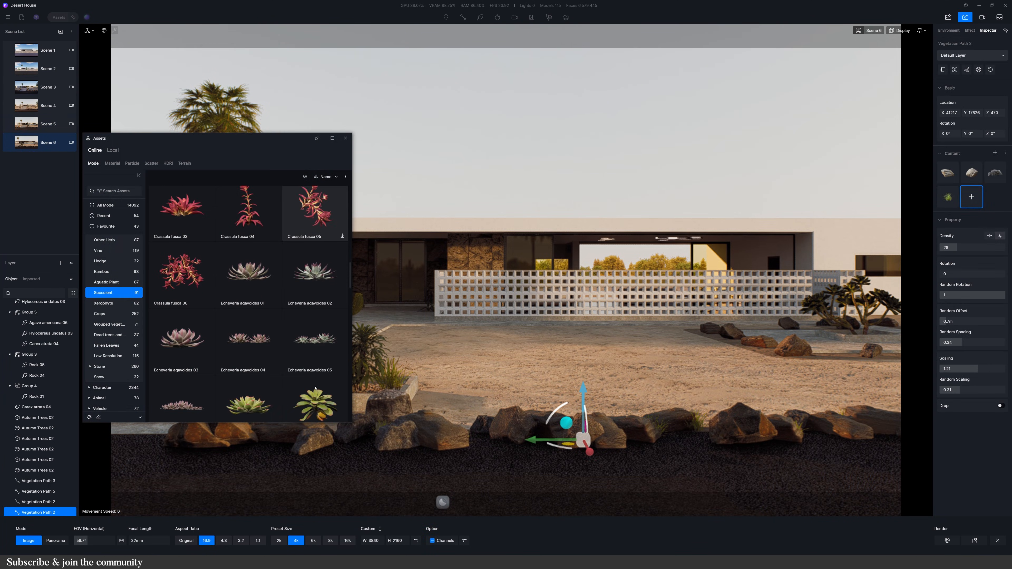
Try adding the Glottiphyllum longum 05 succulent to the roadside rock vegetation path.
scroll(315, 387, down, 5)
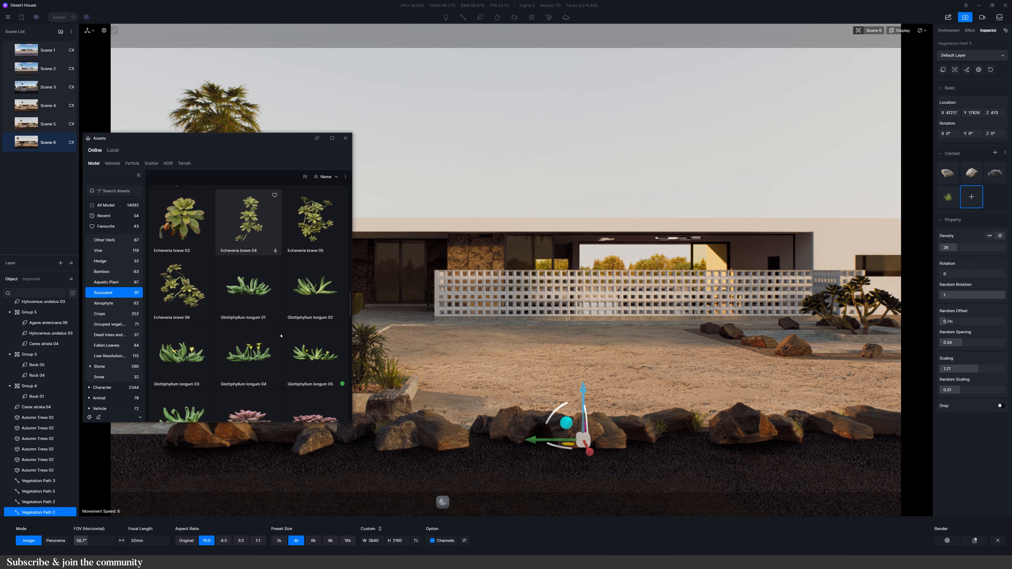
scroll(281, 336, down, 2)
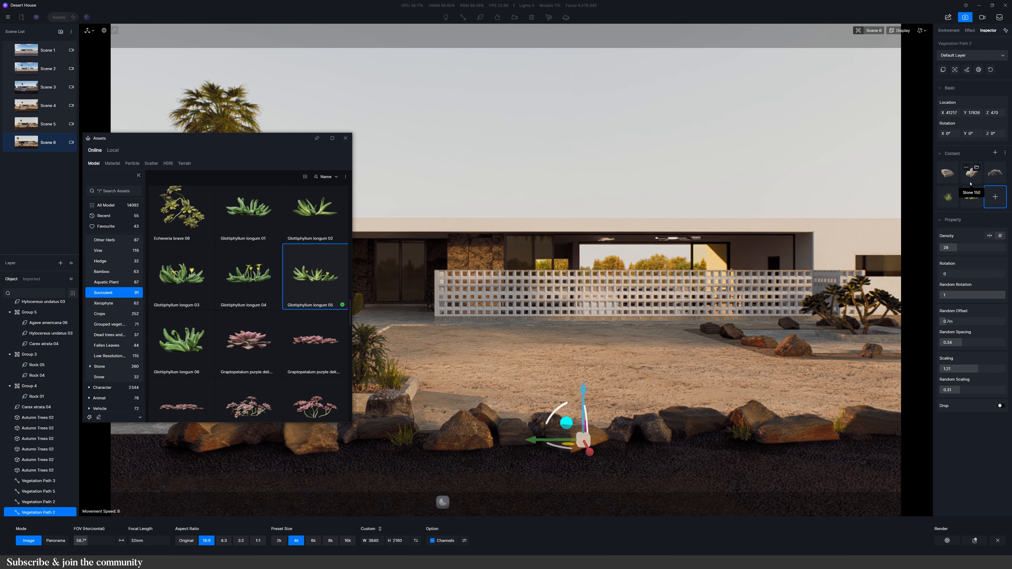
click(968, 193)
Add the Sedum erythrospermum 10 succulent to the roadside rock vegetation path and adjust the path's density.
scroll(327, 300, down, 5)
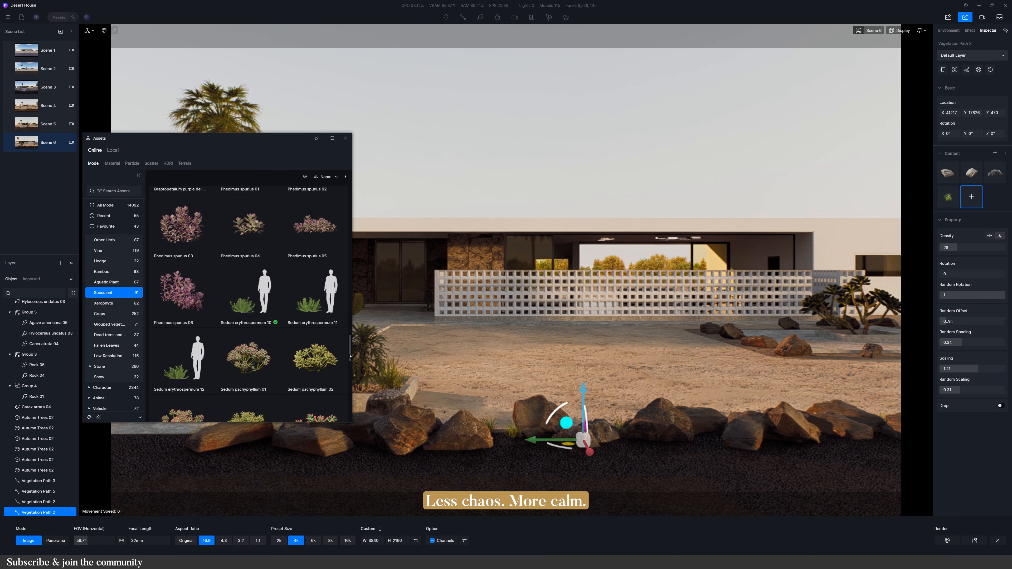
scroll(350, 356, down, 1)
click(236, 270)
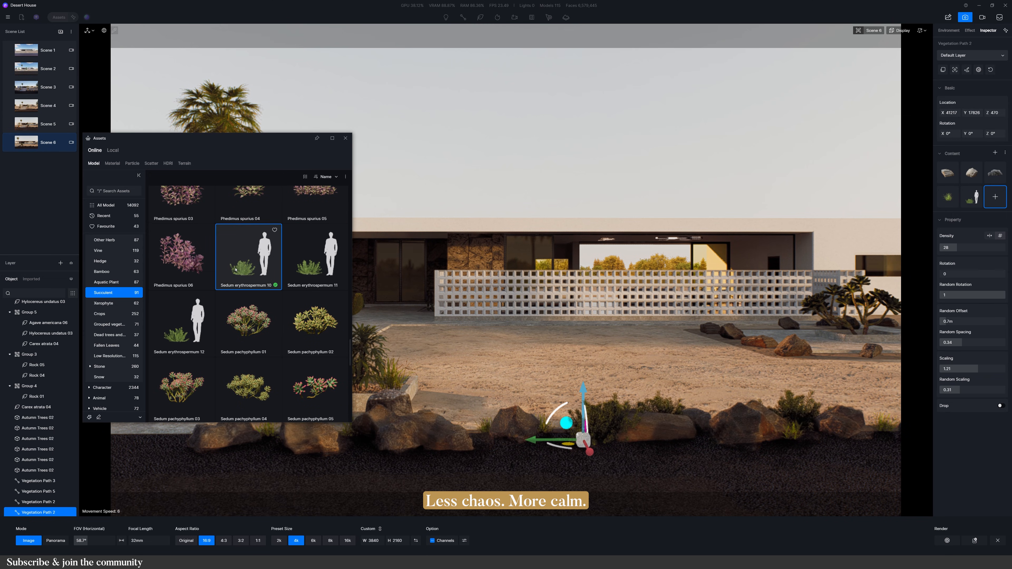
click(345, 138)
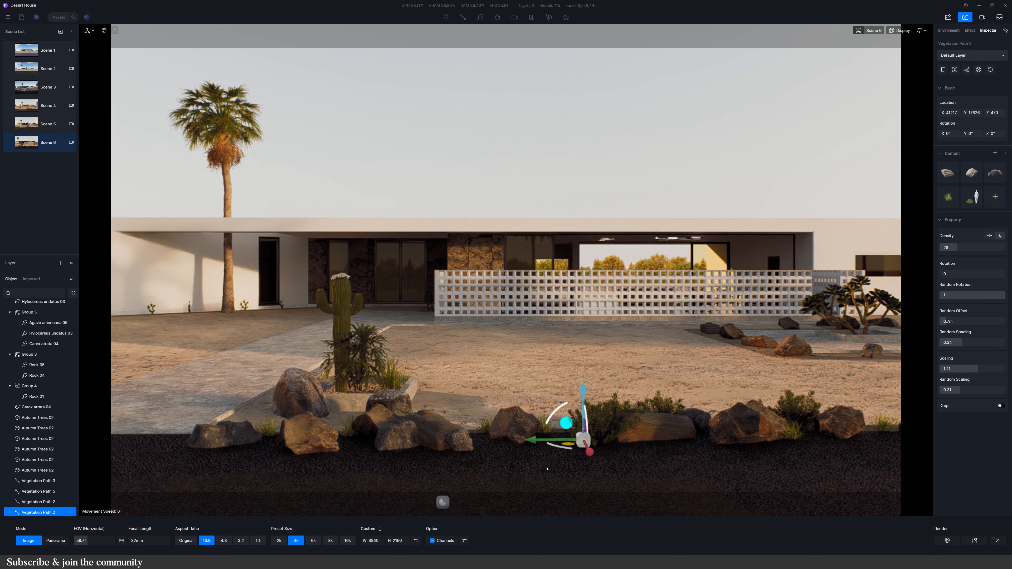
drag(958, 248, 959, 248)
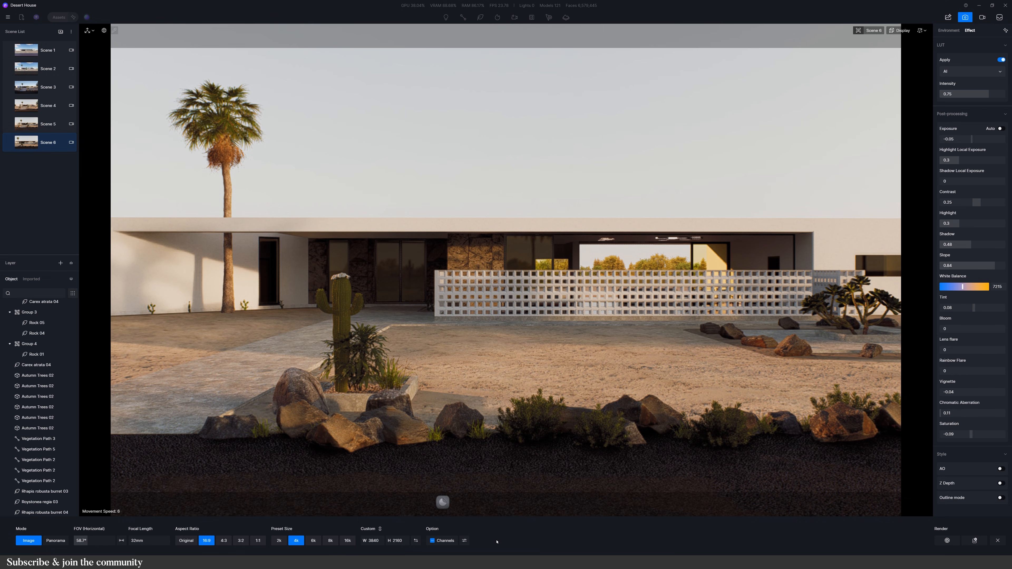
Render Scene 6 as a 16:9 4K image and open it in a maximised AI Post-Processing preview.
click(946, 541)
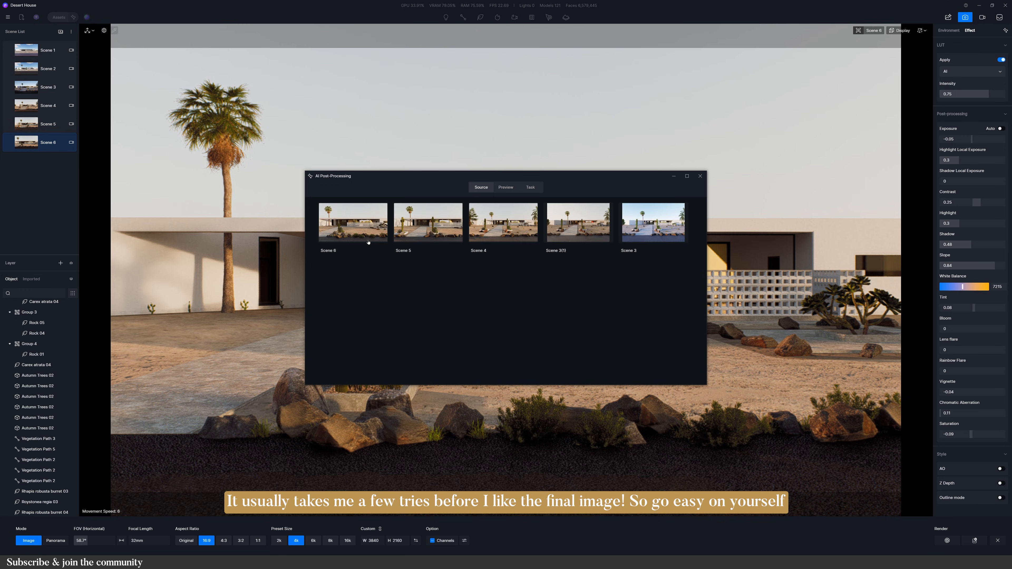
click(505, 186)
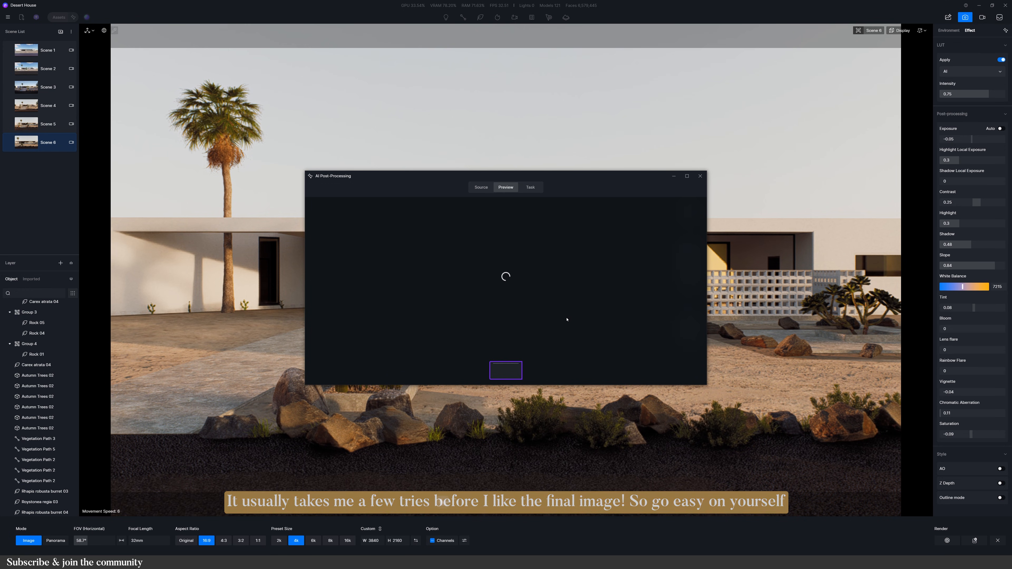
click(481, 187)
click(506, 187)
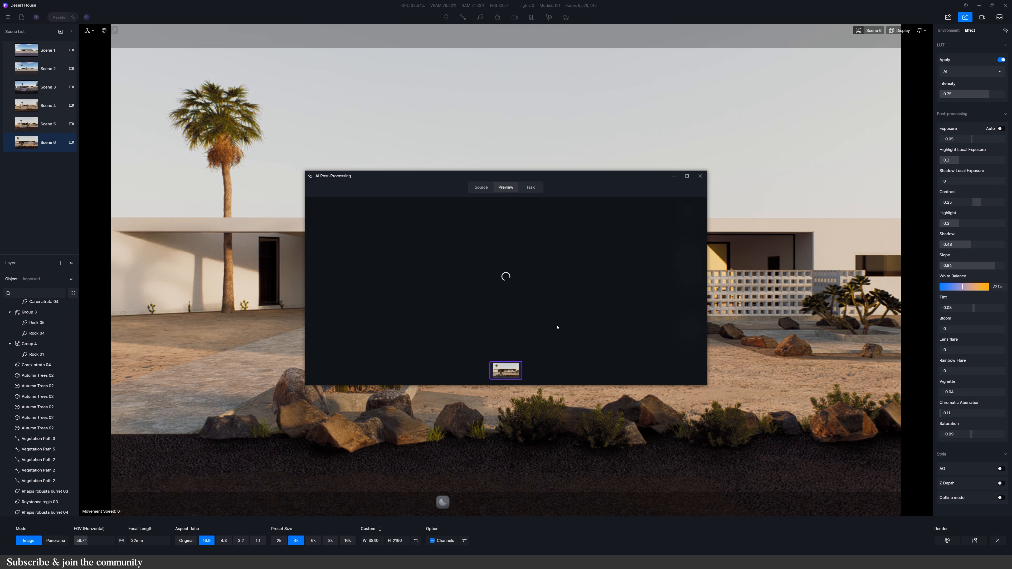
click(686, 176)
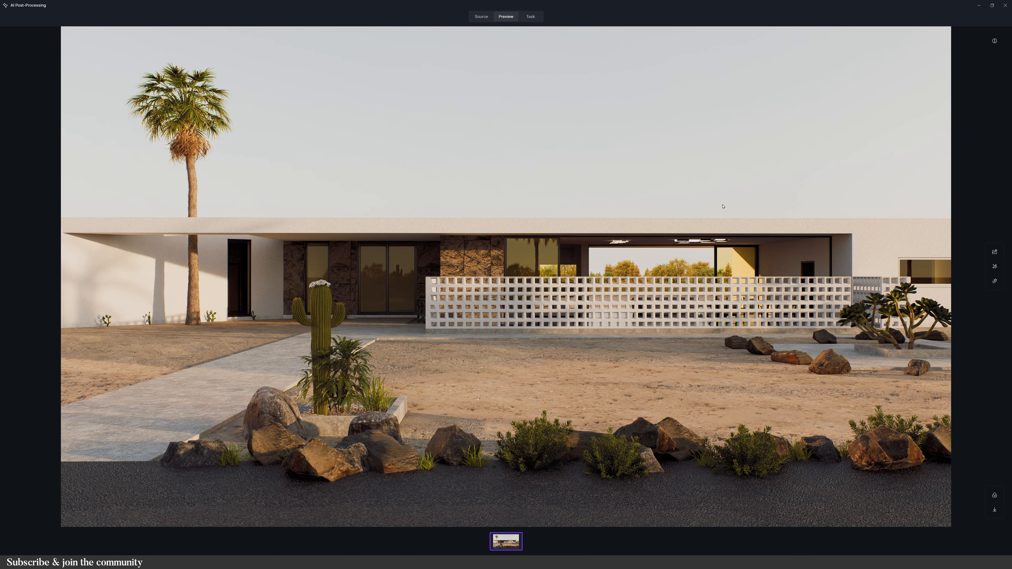
Review the AI Enhancer, the stylized and realistic AI Style Transfer presets, and the Inpainting options.
click(995, 254)
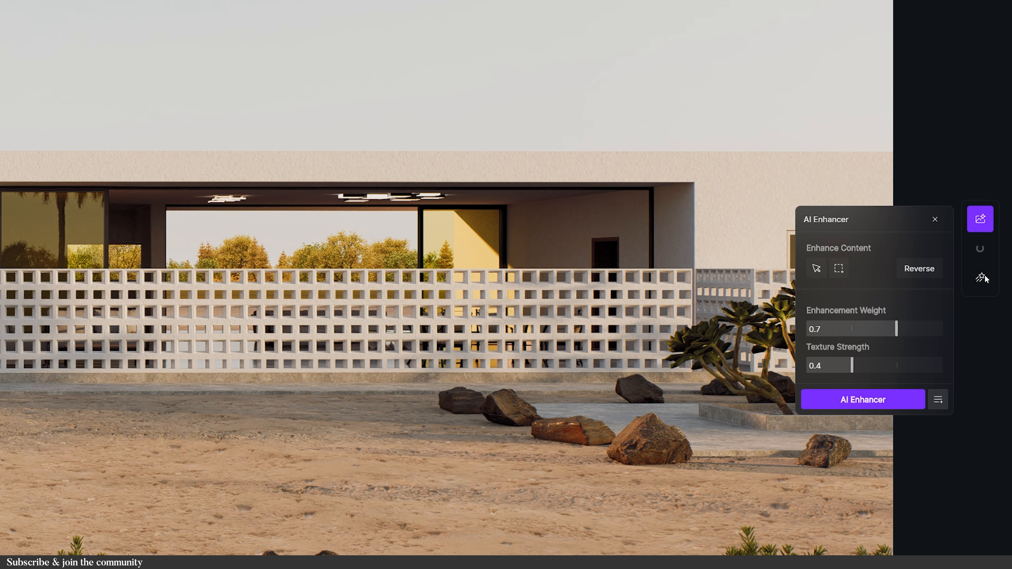
click(981, 278)
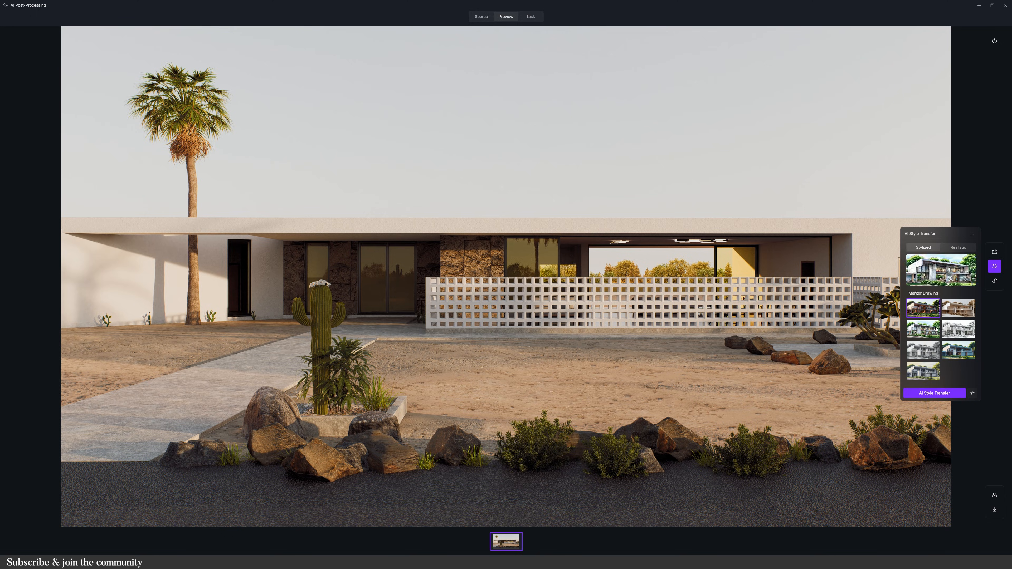
click(961, 247)
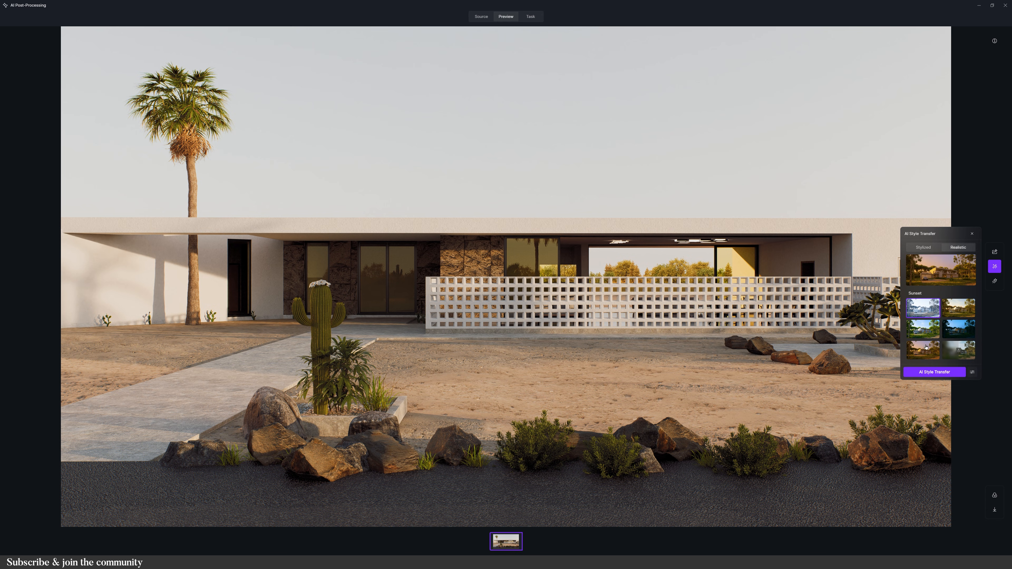
click(994, 281)
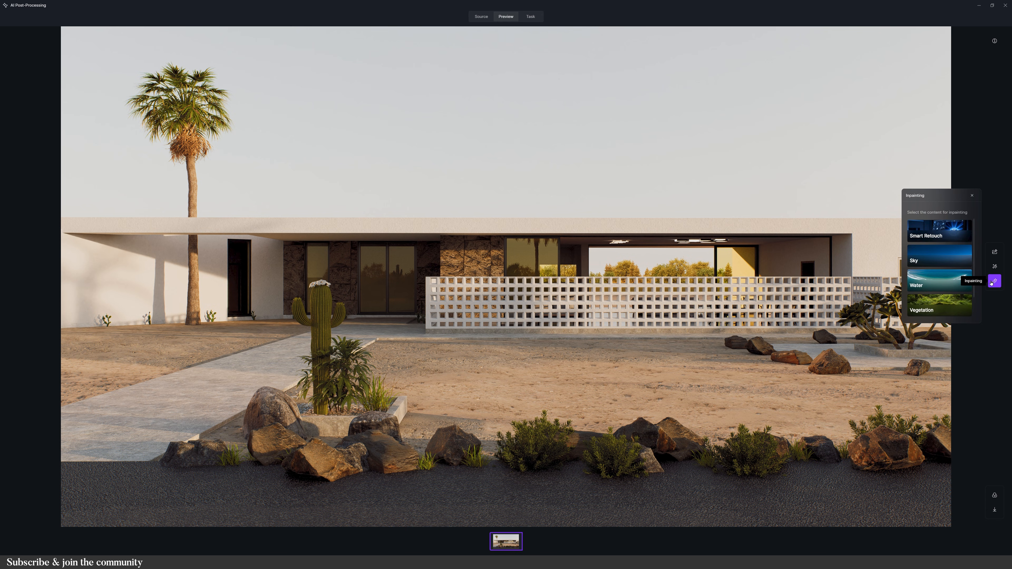
Run AI Enhancer on the render with enhancement weight 0.7 and texture strength 0.4, and compare before and after.
click(994, 253)
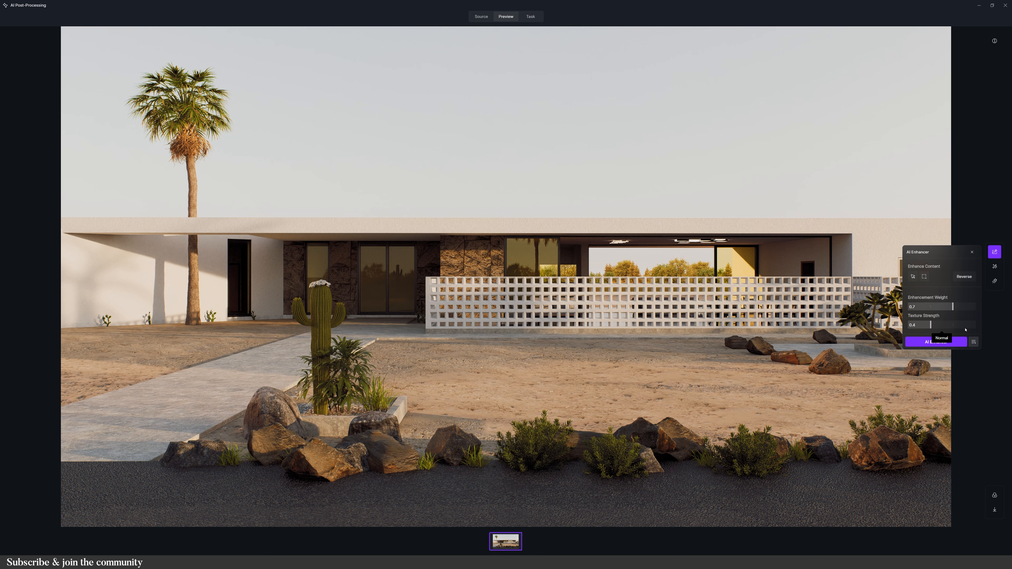
click(936, 342)
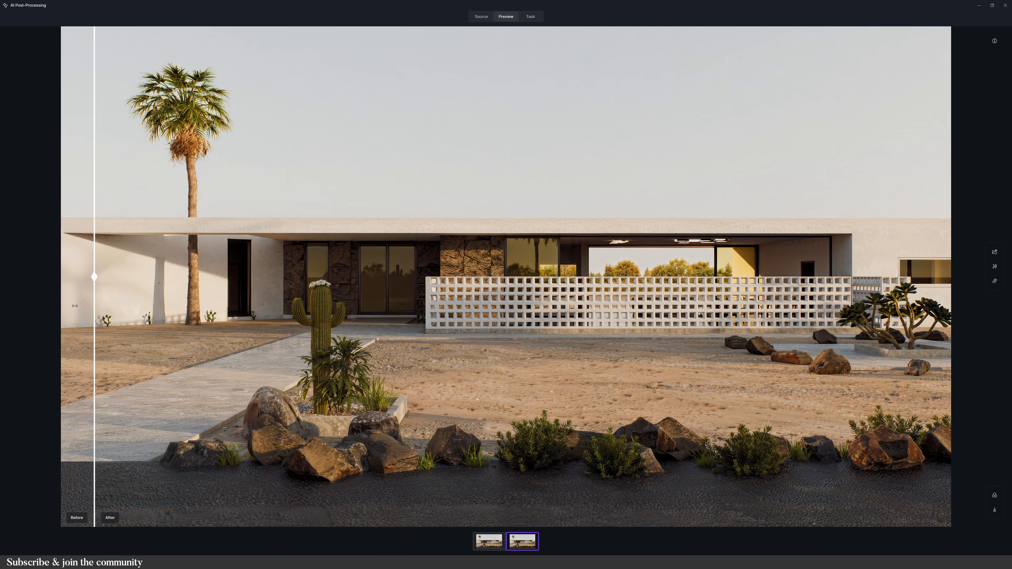
drag(74, 305, 366, 305)
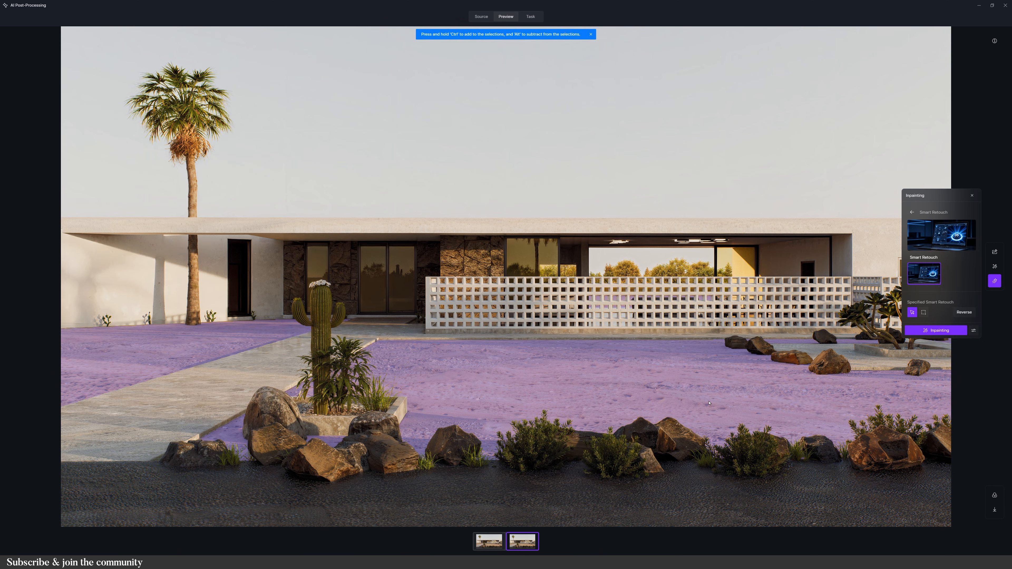
Inpaint the sandy ground areas in front of the house with Smart Retouch and compare before and after.
click(709, 400)
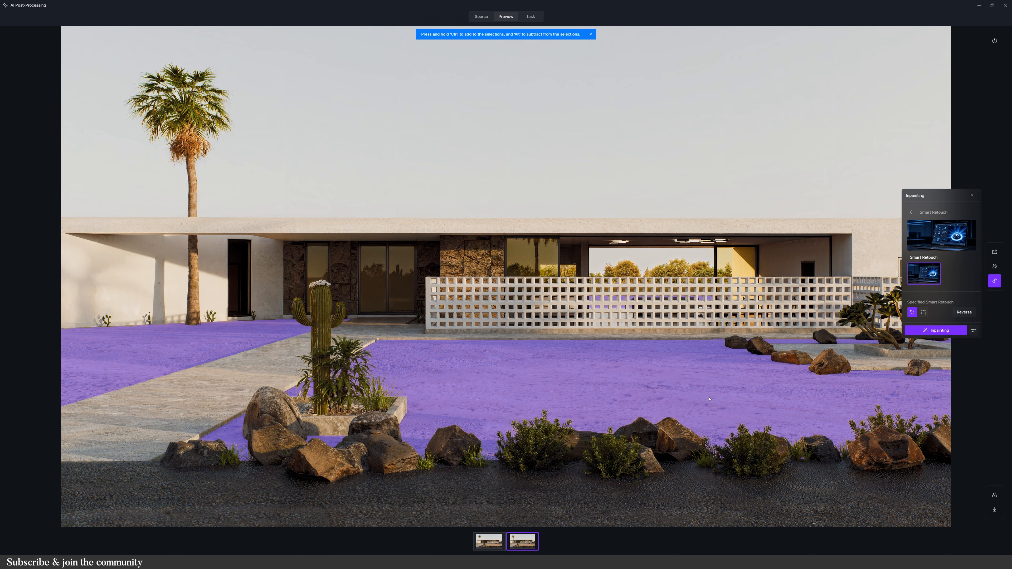
click(933, 330)
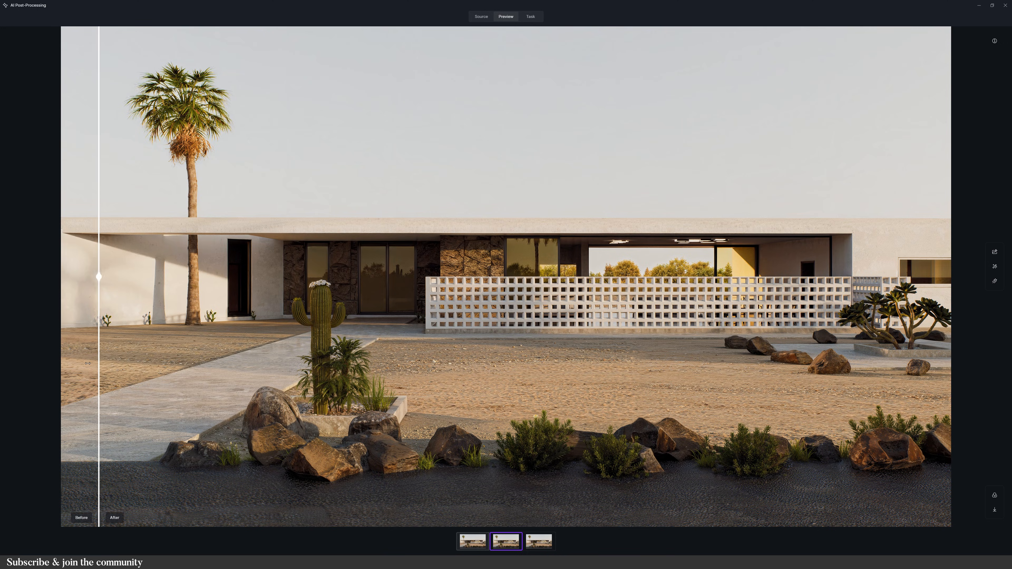
drag(88, 363, 65, 364)
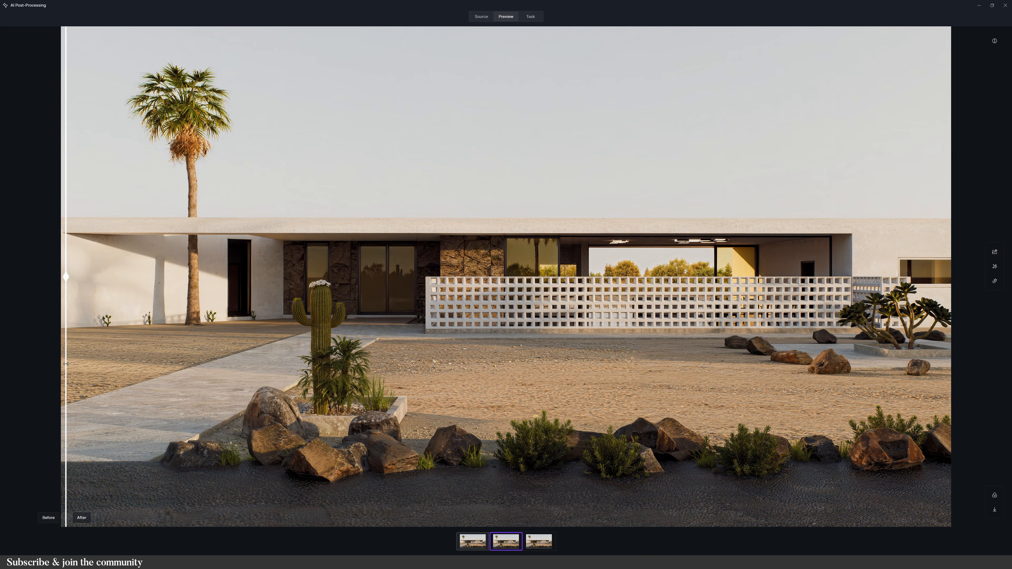